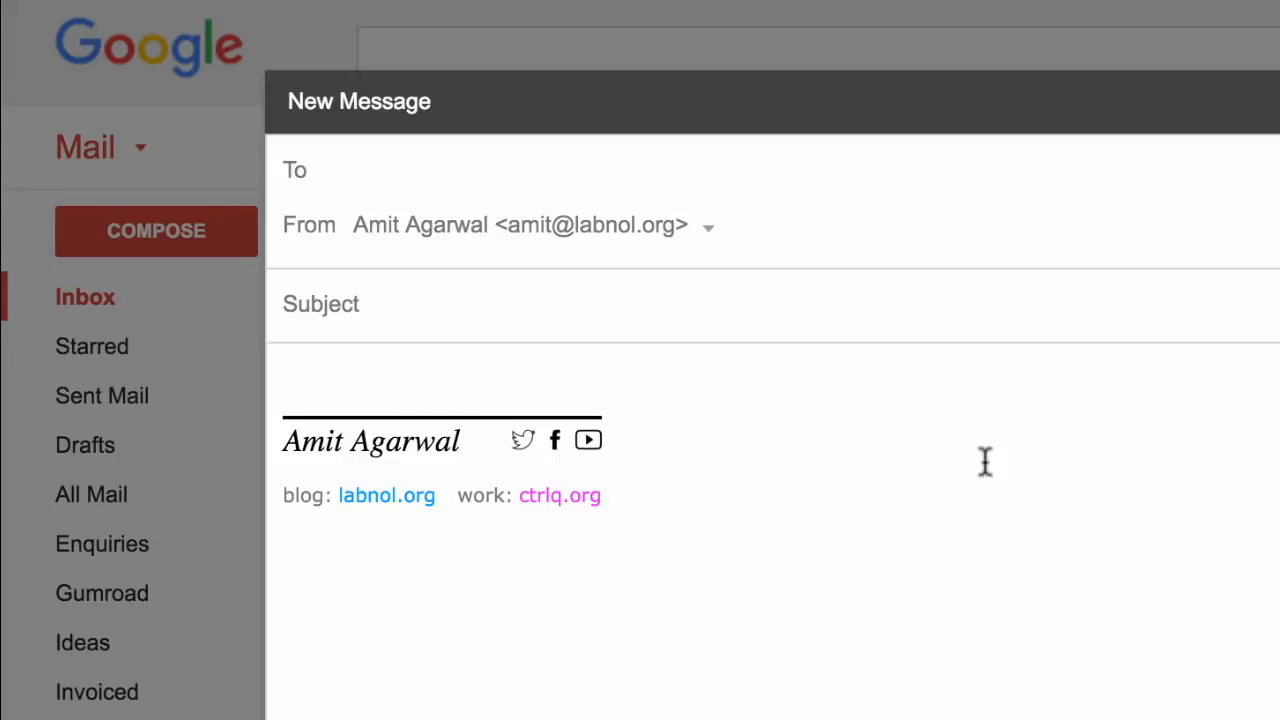
Address the new message with the recipient's e-mail and set the subject to "Happy Birthday".
type("megan@")
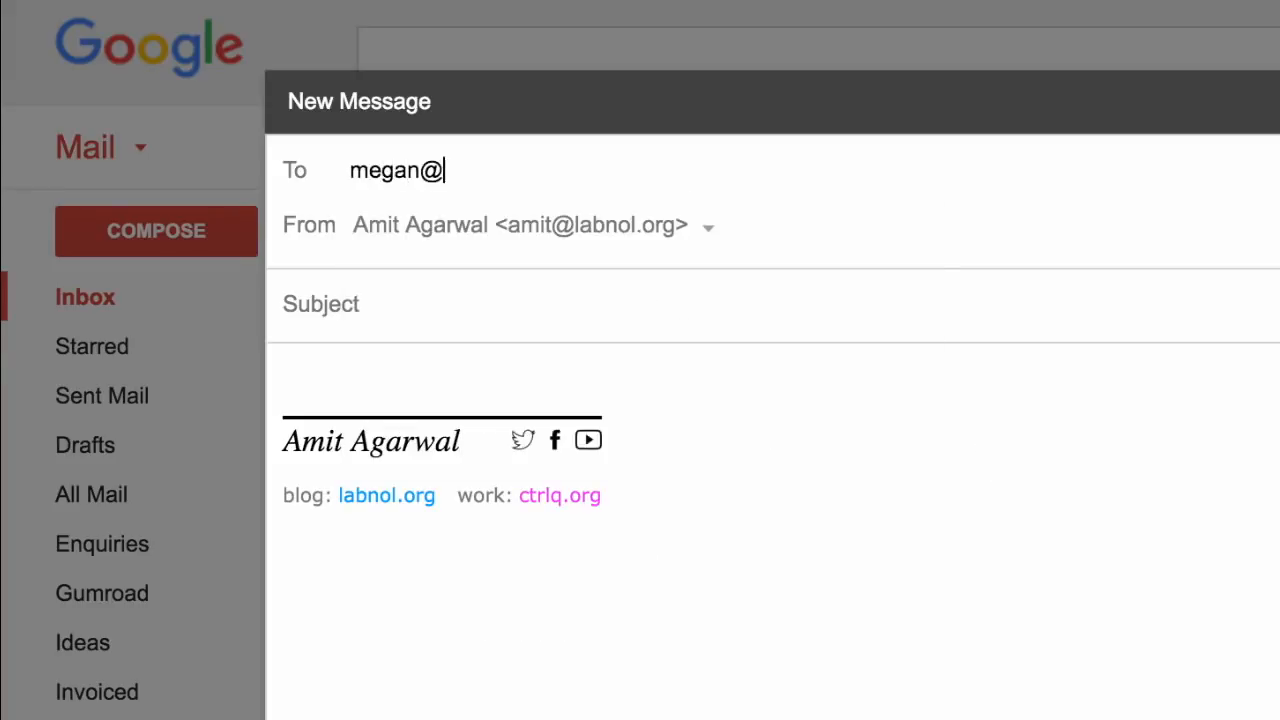
type("example.com")
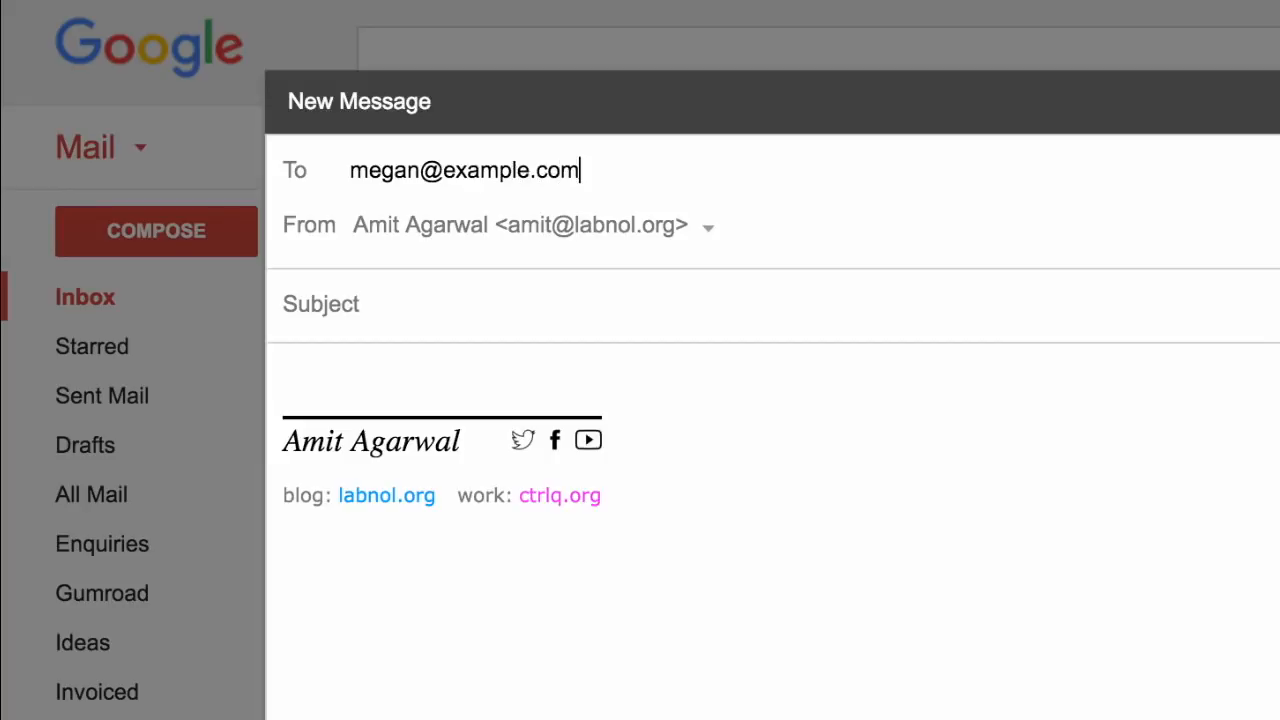
left_click(703, 317)
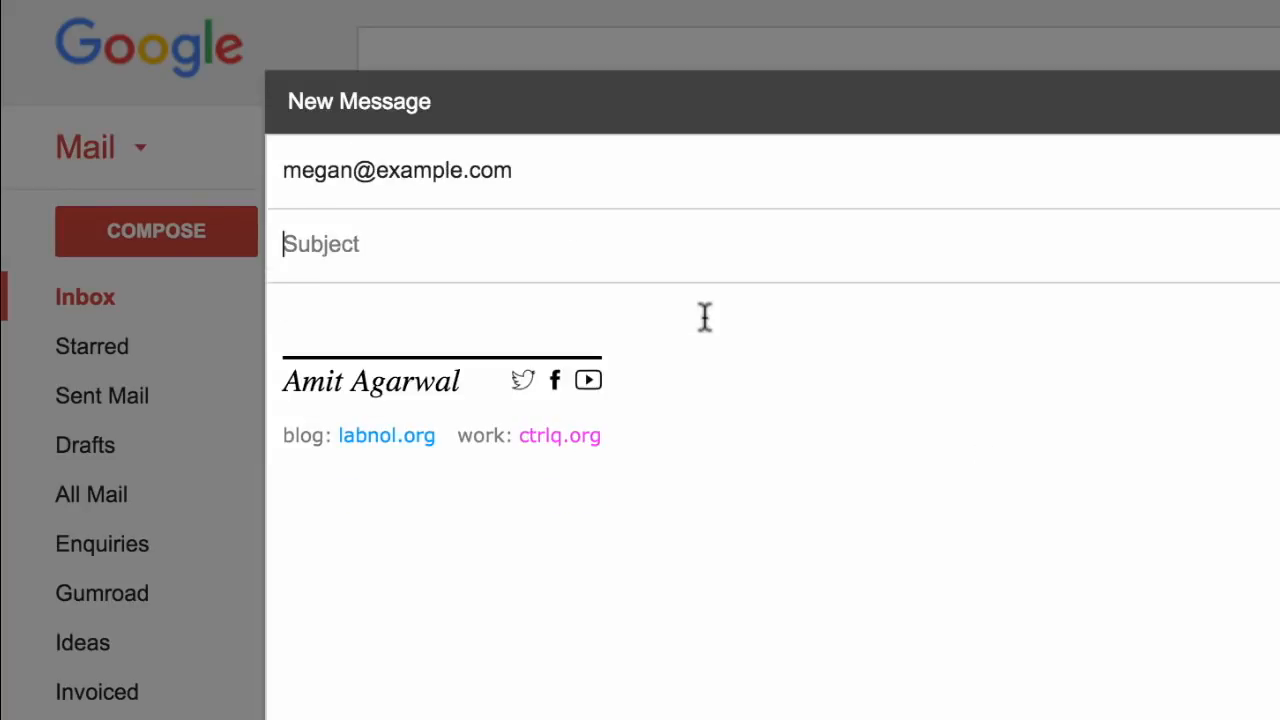
type("Ha")
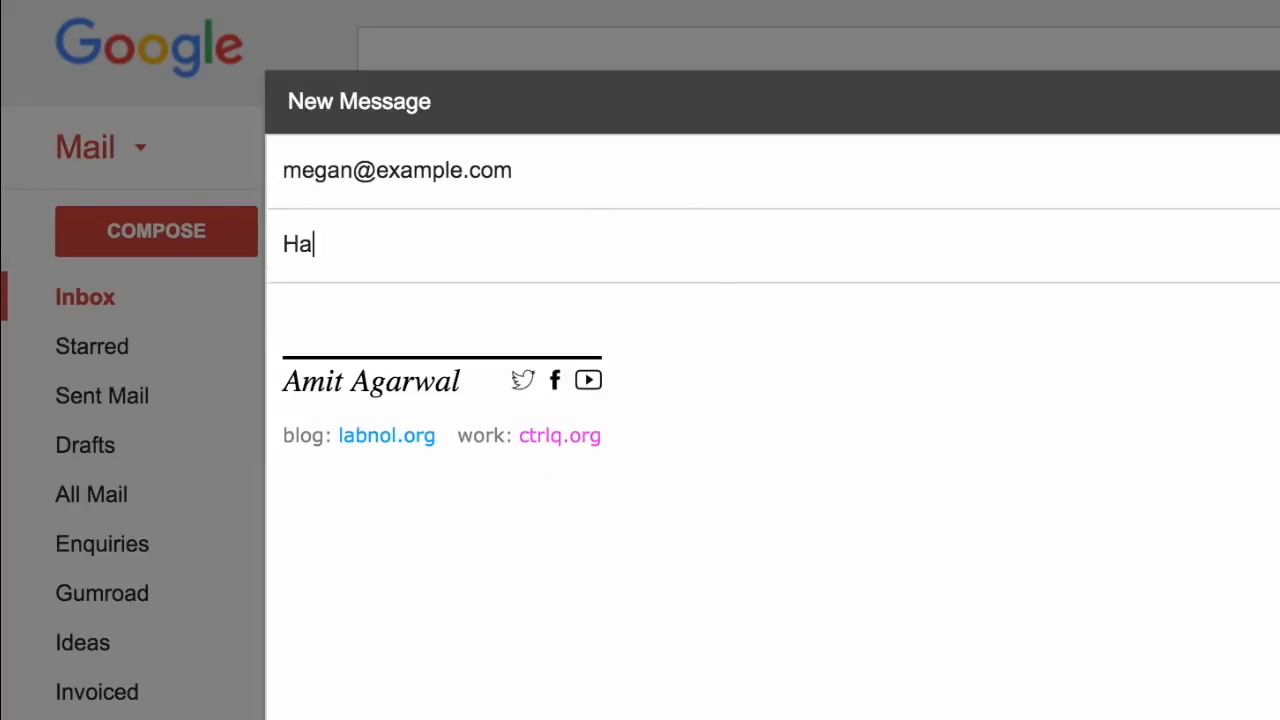
type("ppy Birthday")
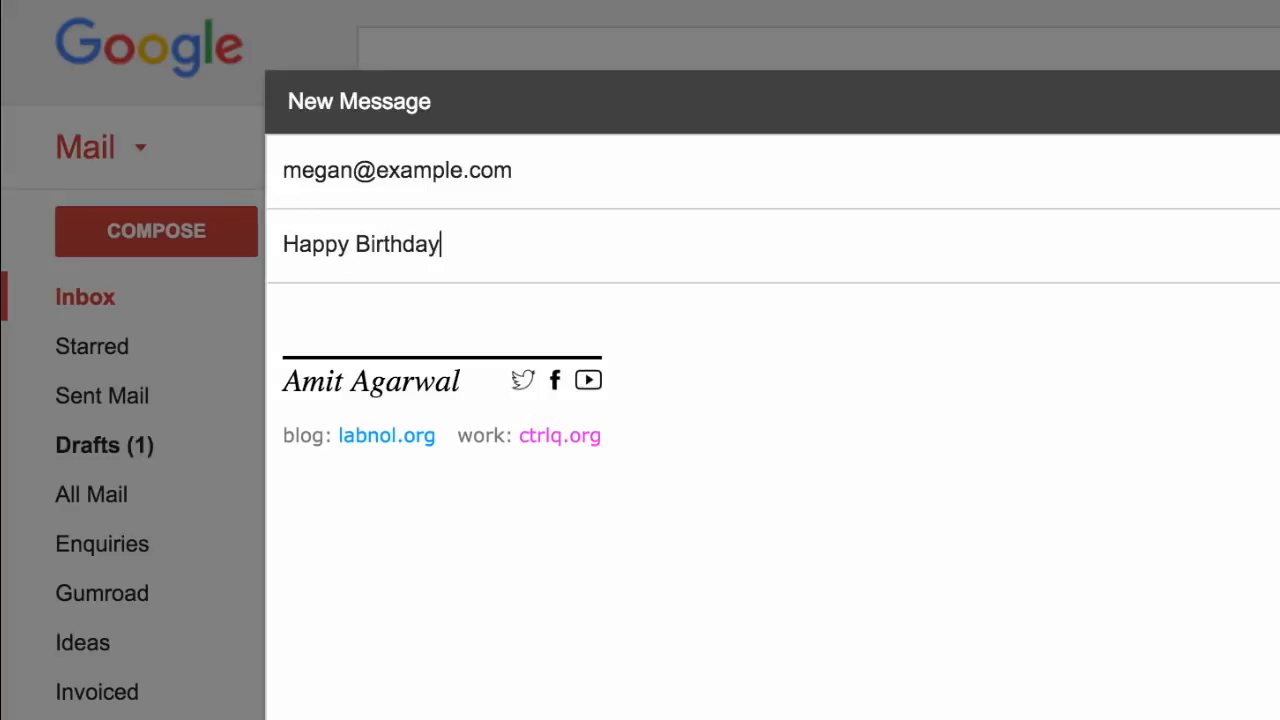
Write the message body with a greeting to the recipient and "Wish you a very happy birthday. Enjoy your day!".
left_click(493, 290)
type("Dear")
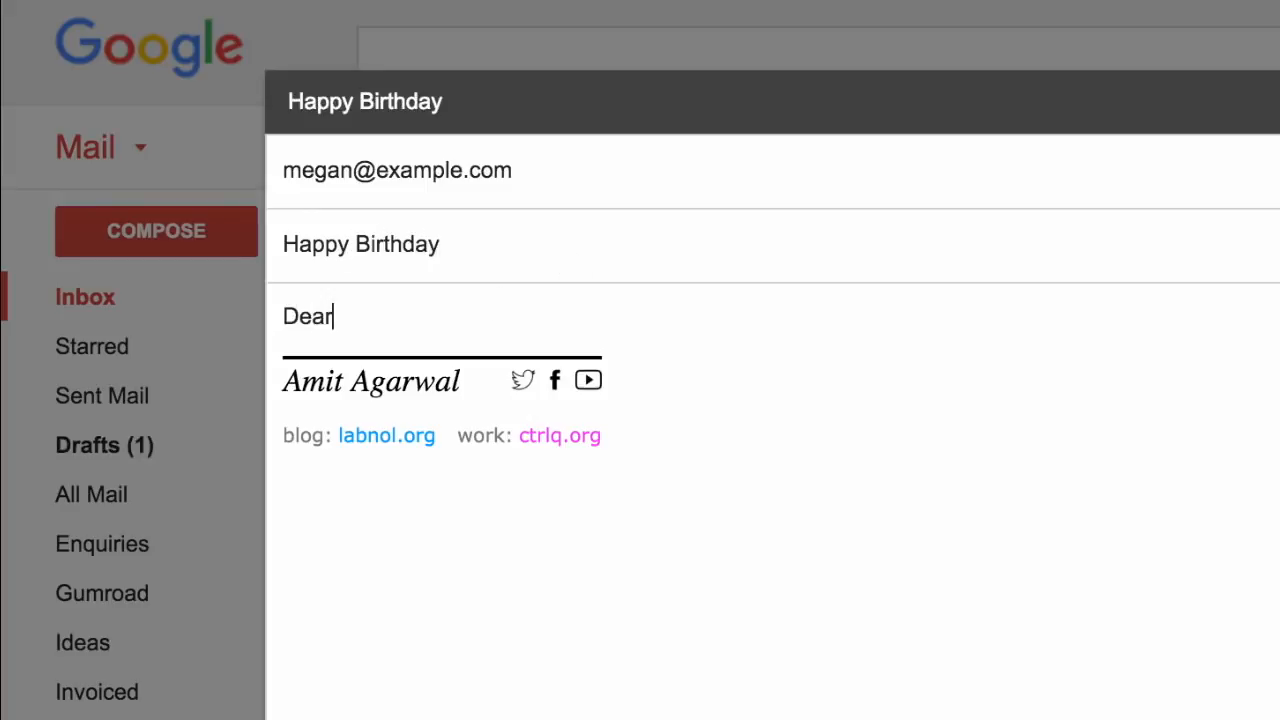
type(" Megan,")
key("Return")
key("Return")
type("W")
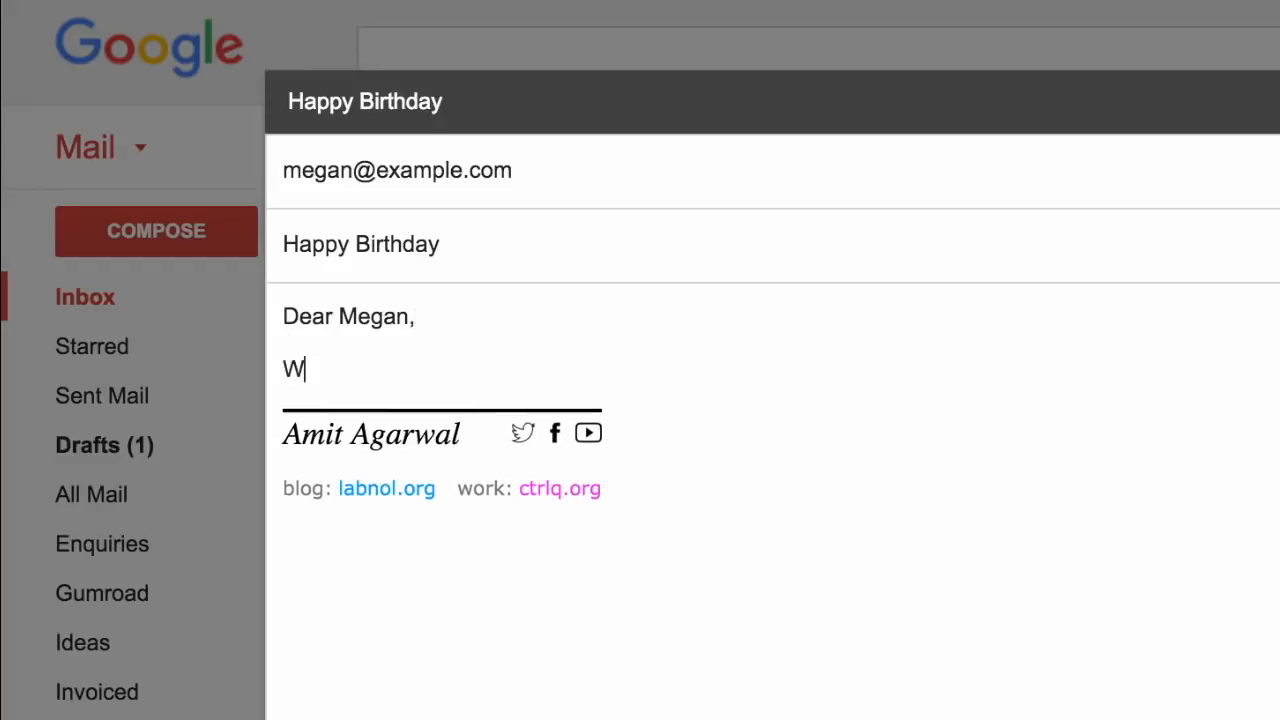
type("ish you a very happy")
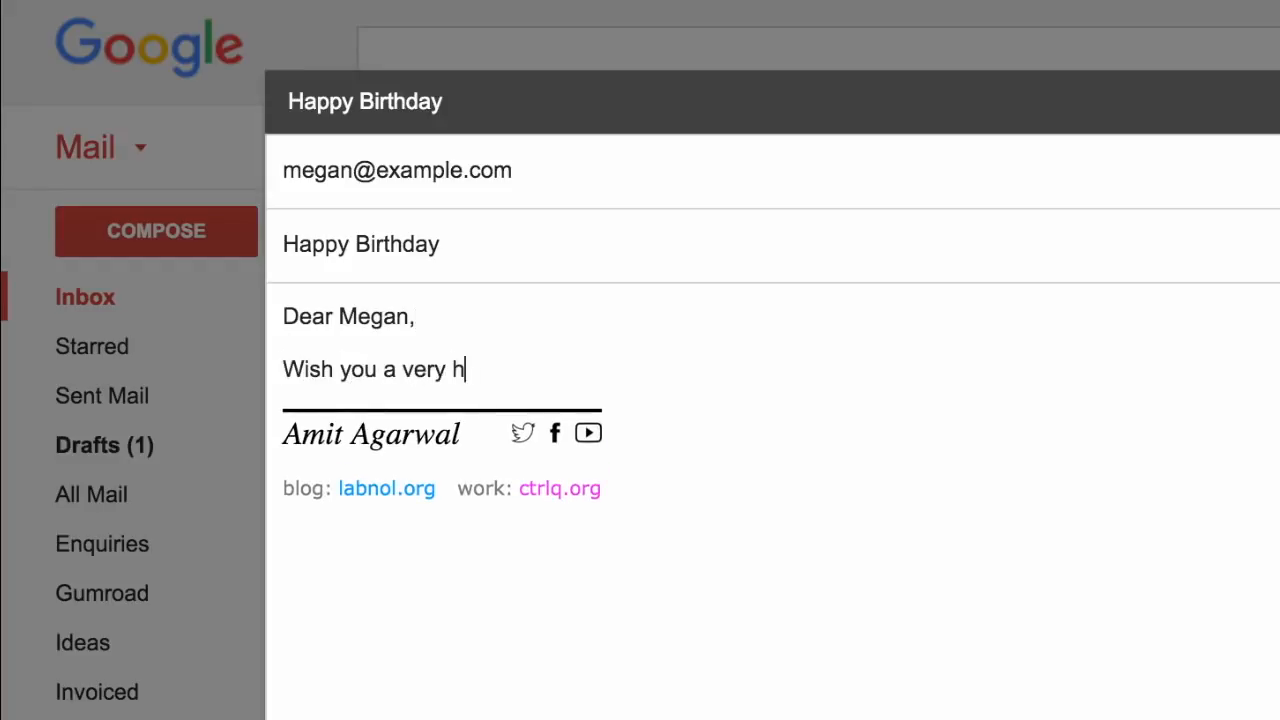
type(" birthday. Enjoy your day!")
key("Return")
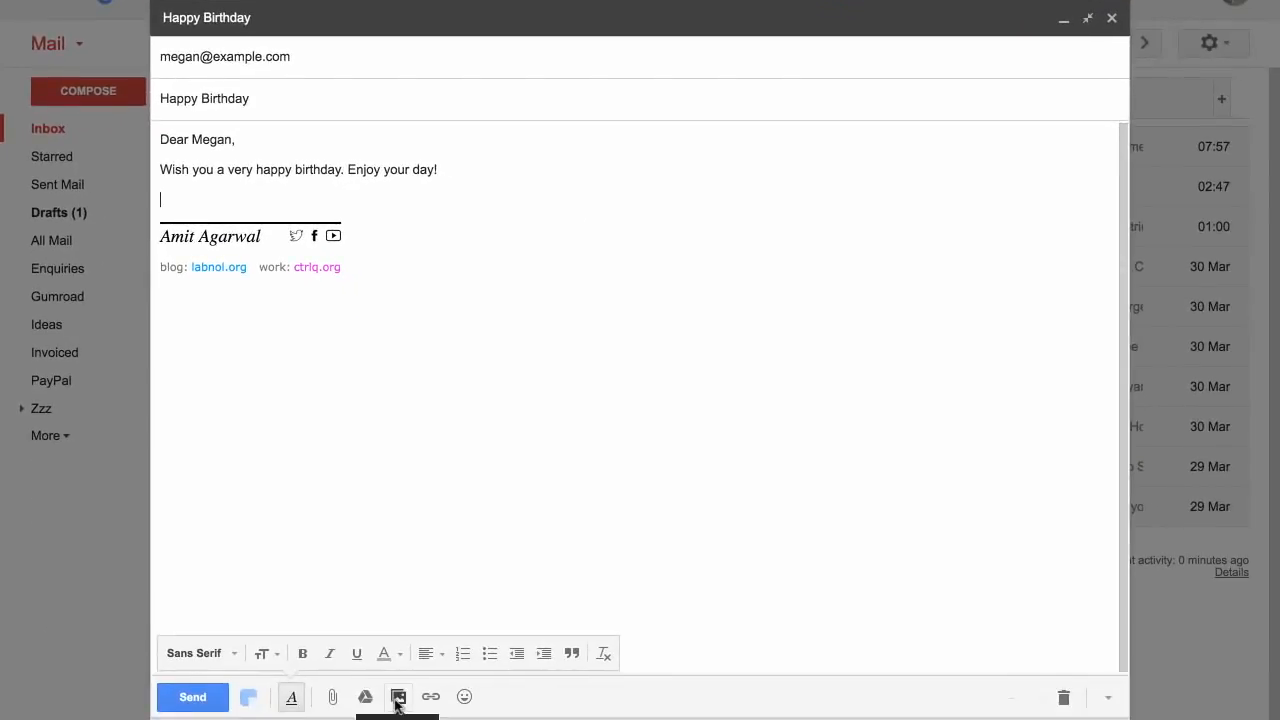
Insert the image birthday.gif from the Dropbox folder inline below the birthday message text.
left_click(397, 699)
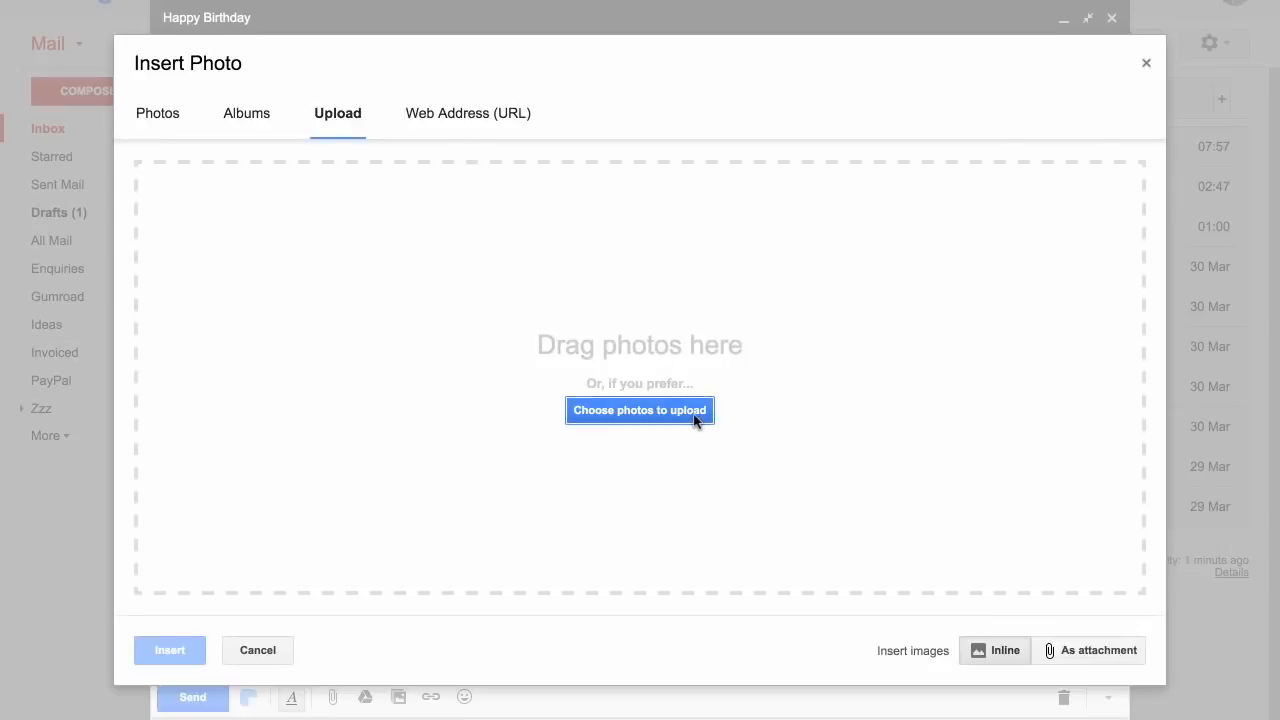
left_click(692, 420)
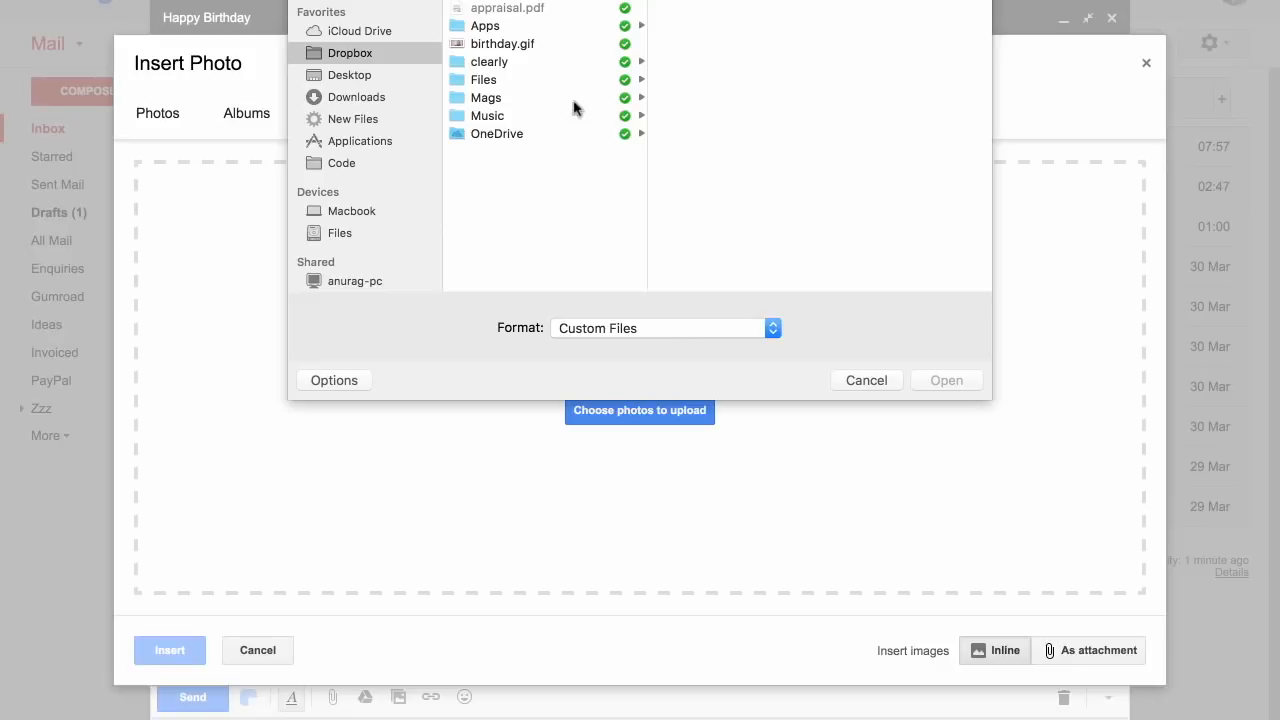
left_click(551, 44)
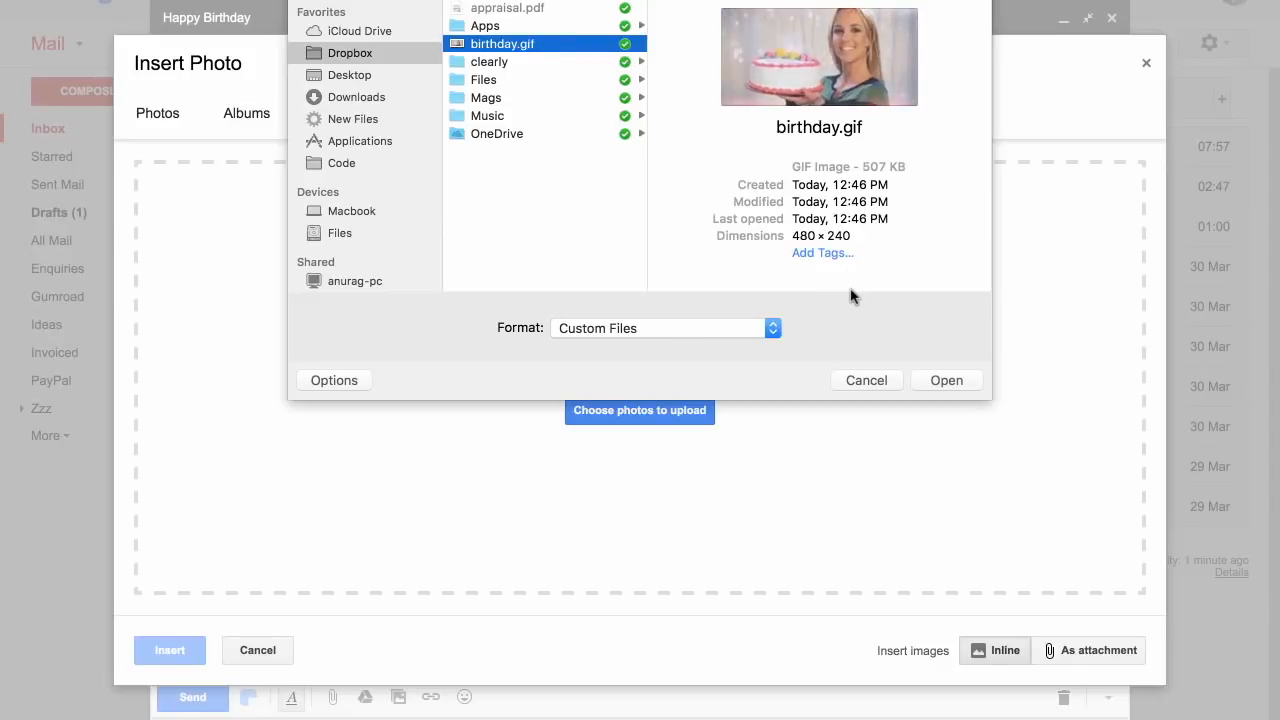
left_click(950, 385)
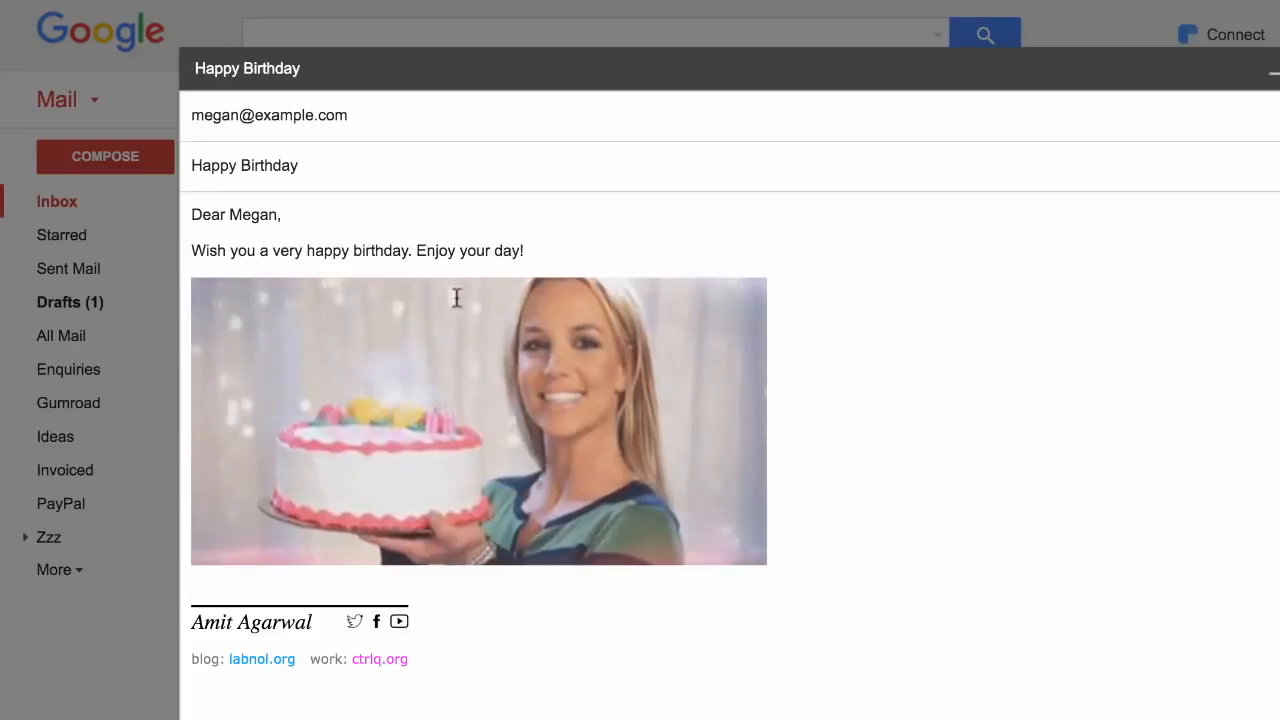
Check the available sender addresses for the birthday message and close it, keeping it as a draft.
left_click(451, 115)
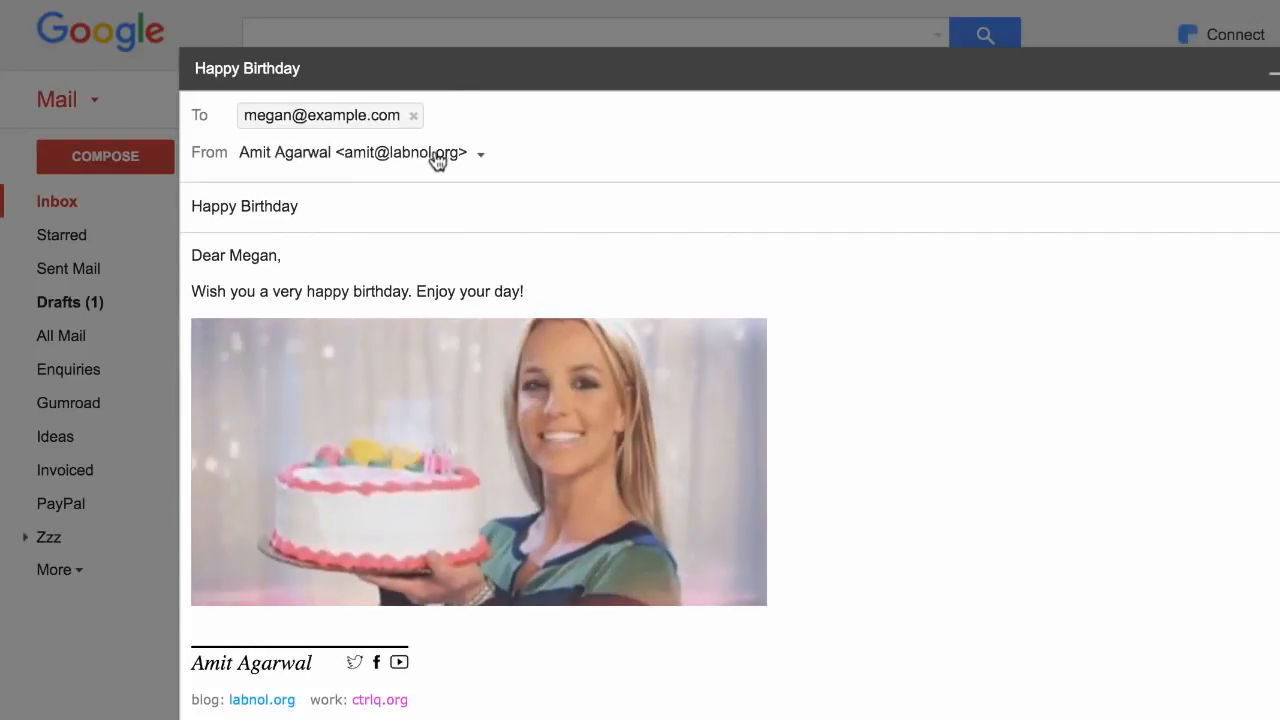
left_click(437, 157)
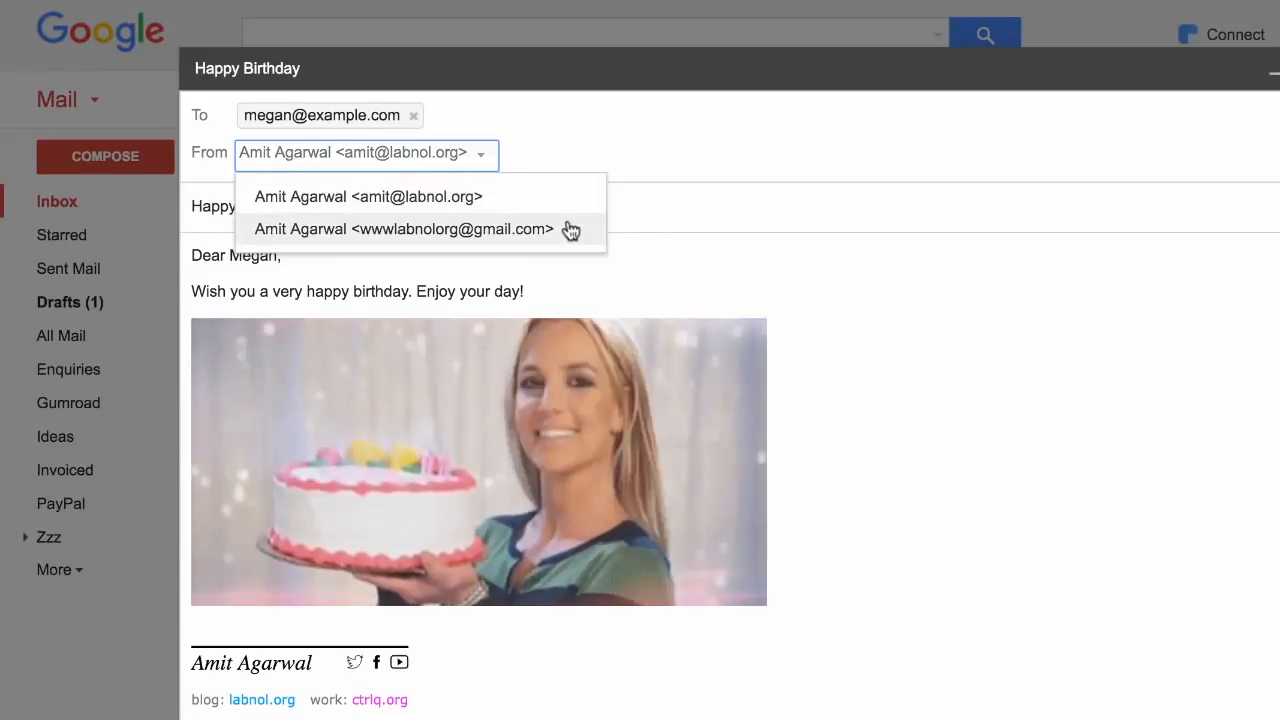
left_click(687, 210)
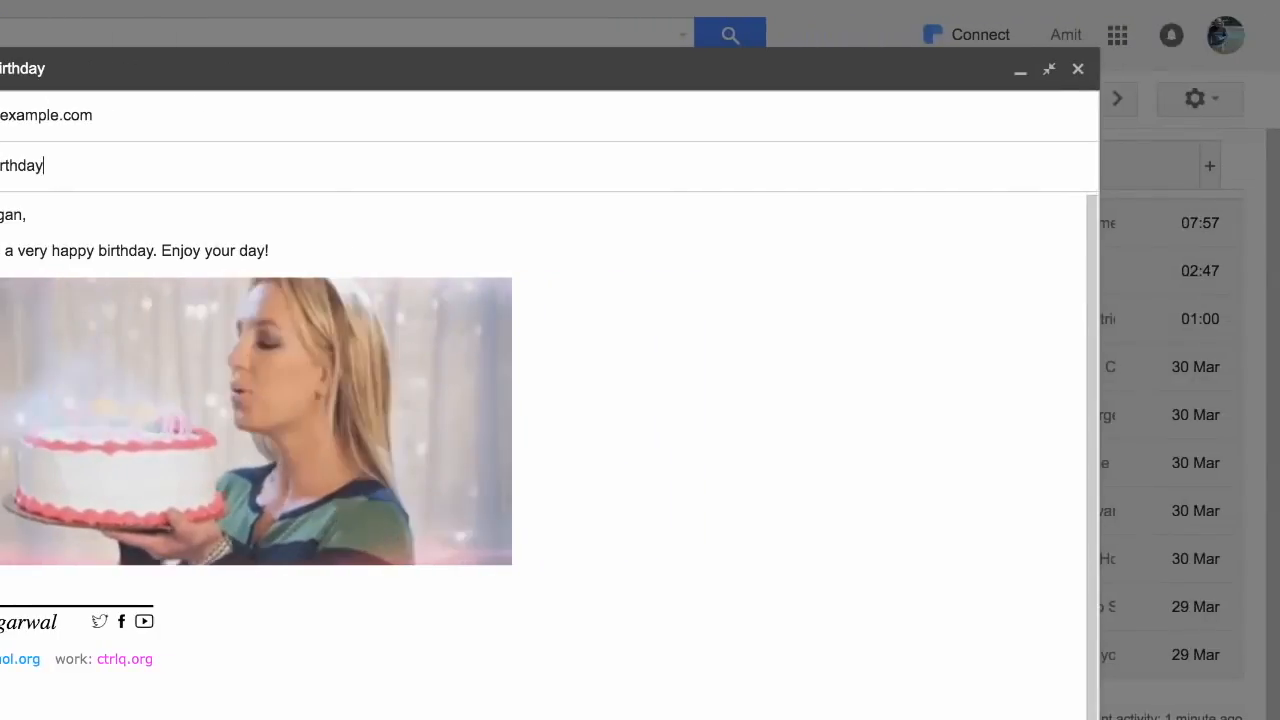
left_click(1075, 70)
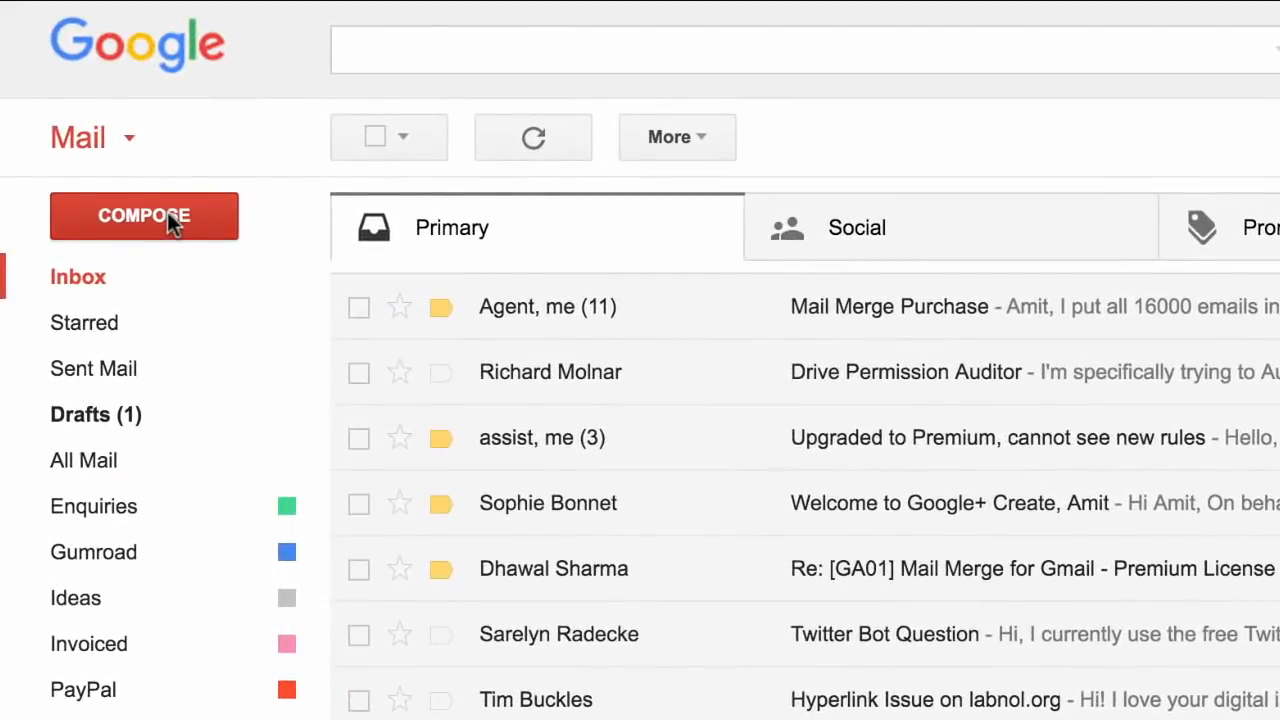
Start a new message, enter the recipient's e-mail, and set the subject to "Appraisal Form Reminder".
left_click(167, 212)
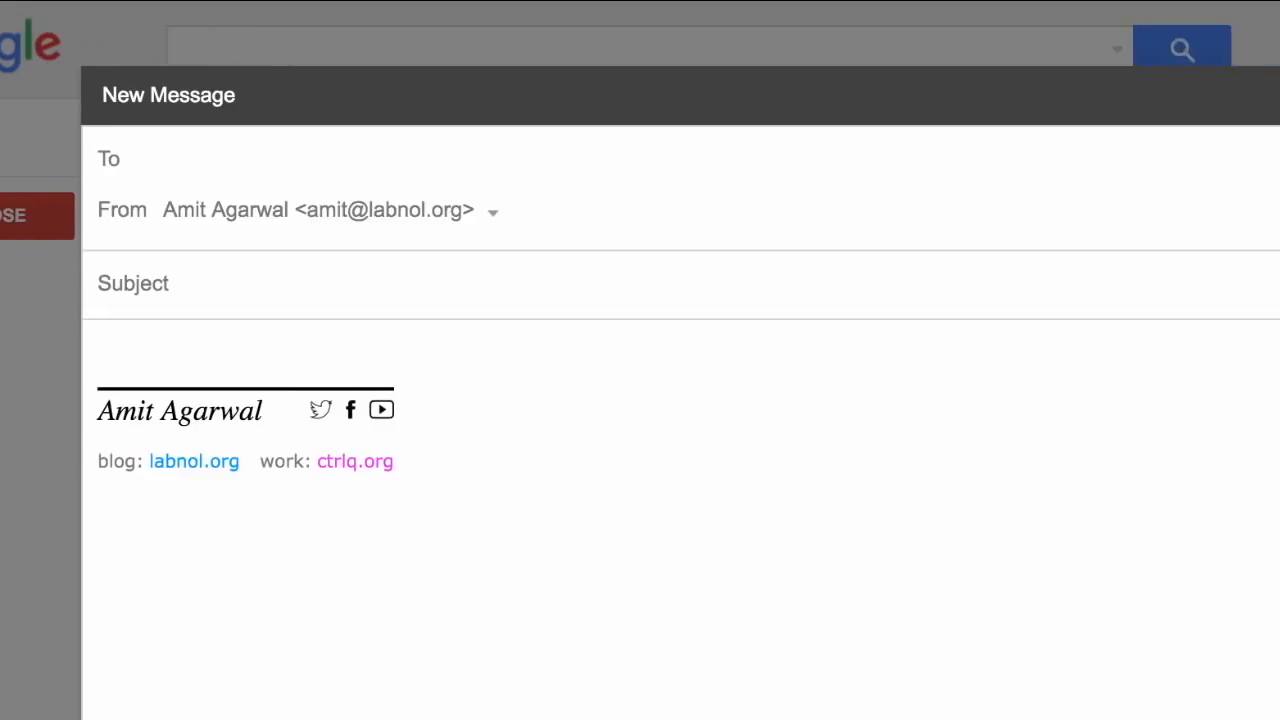
type("mark@example.com")
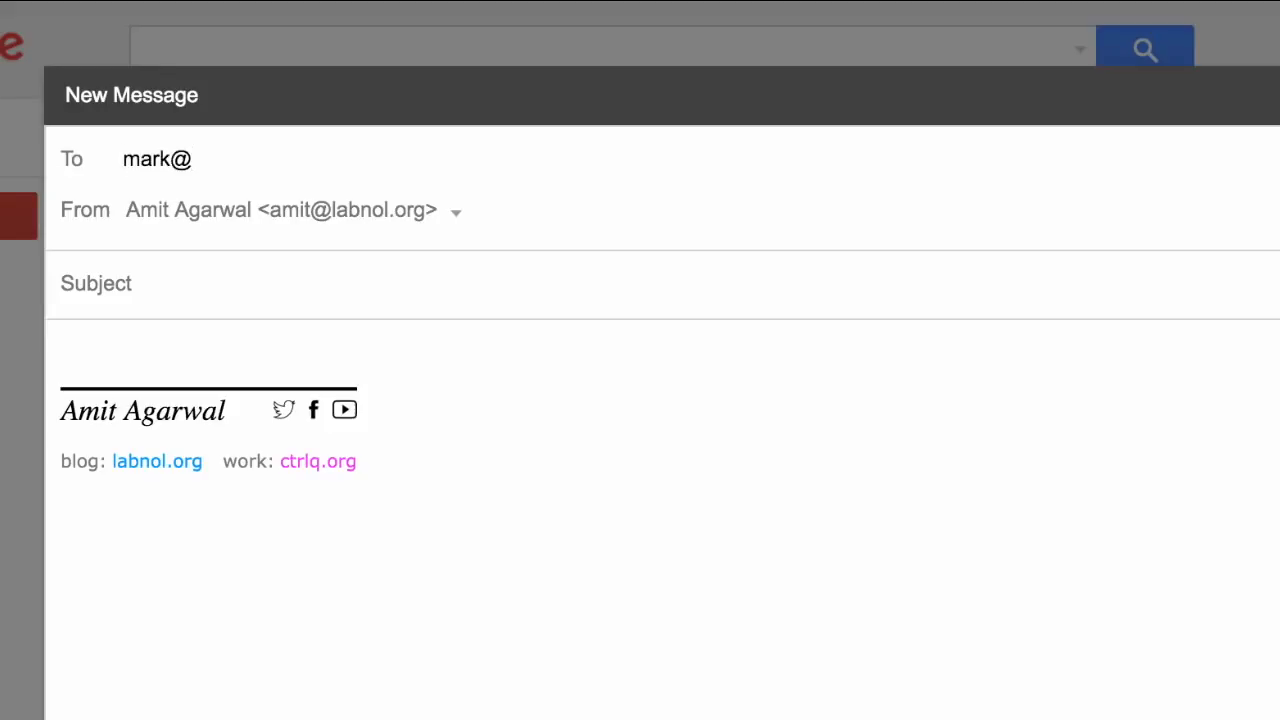
key("Tab")
key("Tab")
type("Appraisal F")
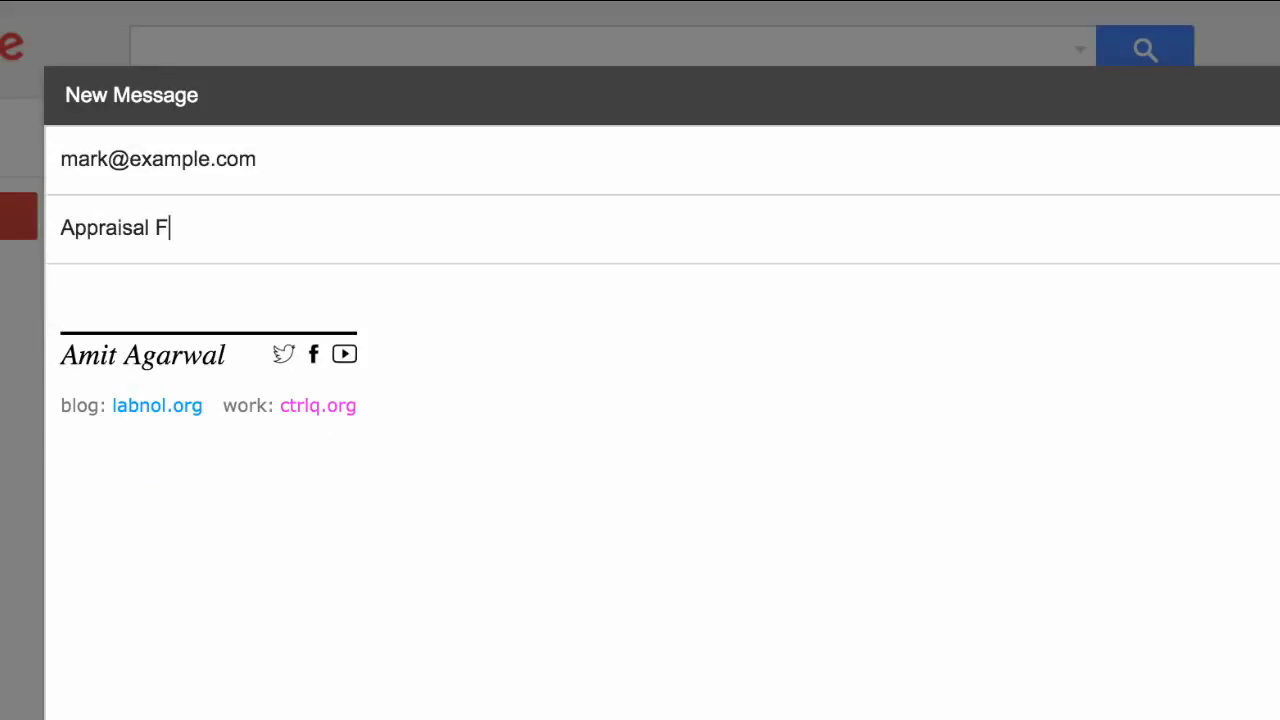
type("orm Reminder")
Write a greeting and "If you haven't done so already, this is a friendly reminder that you need to fill and submit the appraisal form by Friday noon.".
key("Tab")
type("D")
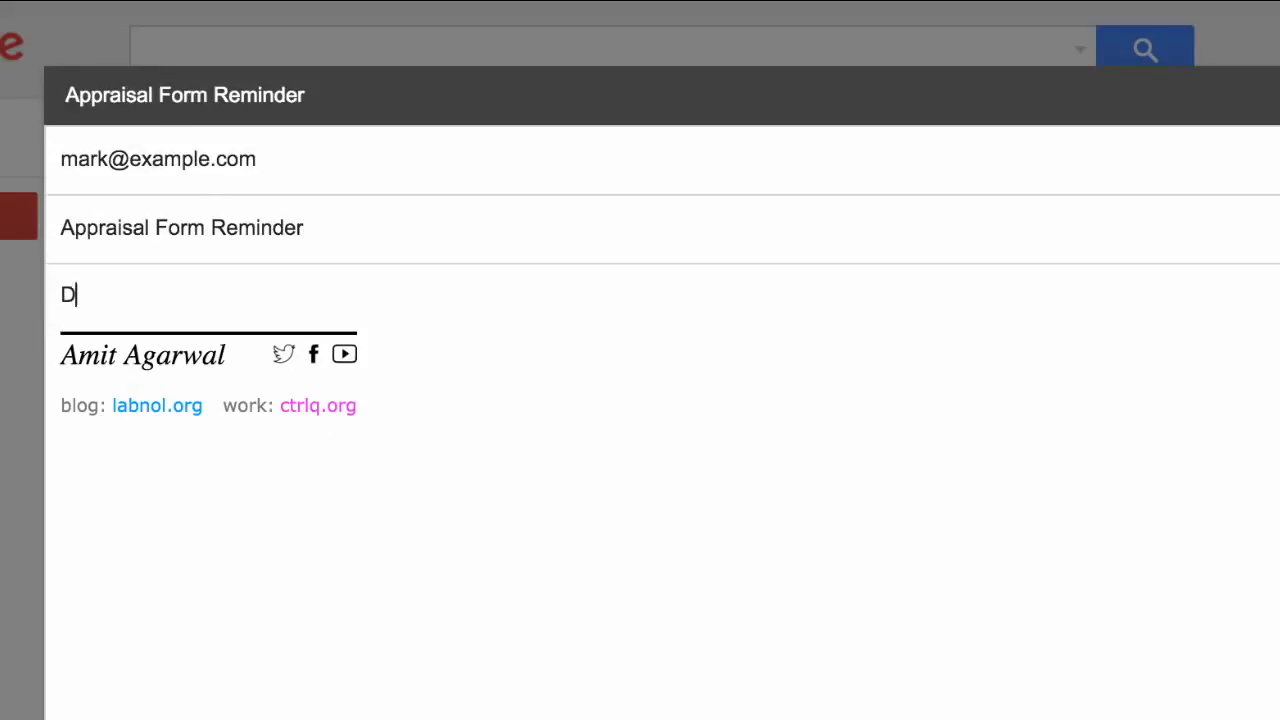
type("ear Mark,")
key("Return")
type("If you haven't")
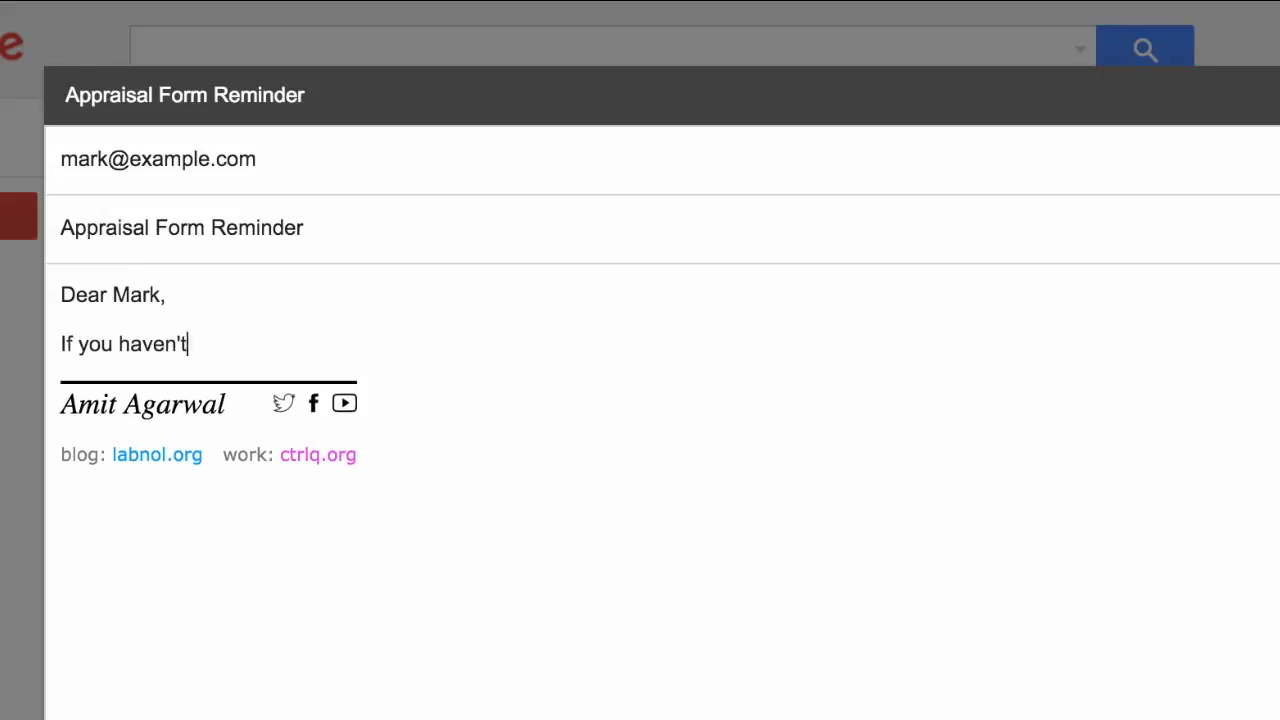
type(" done so already, this is a fri")
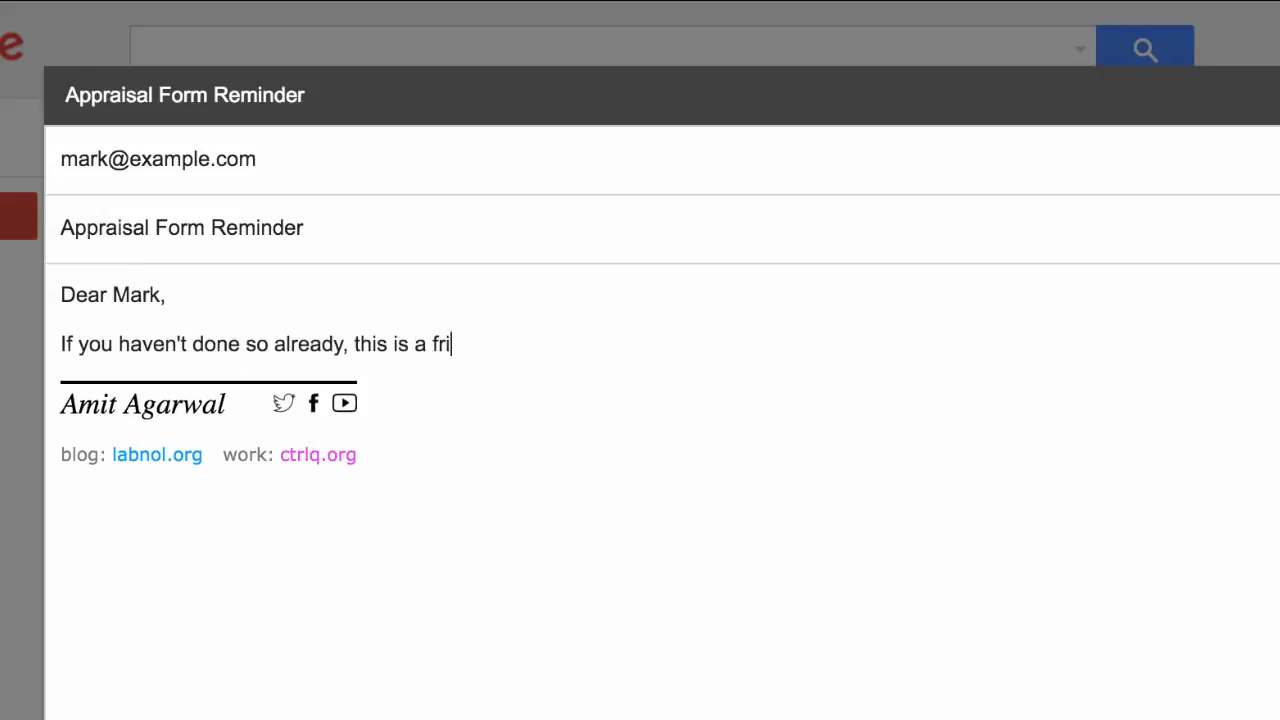
type("endly reminder that you")
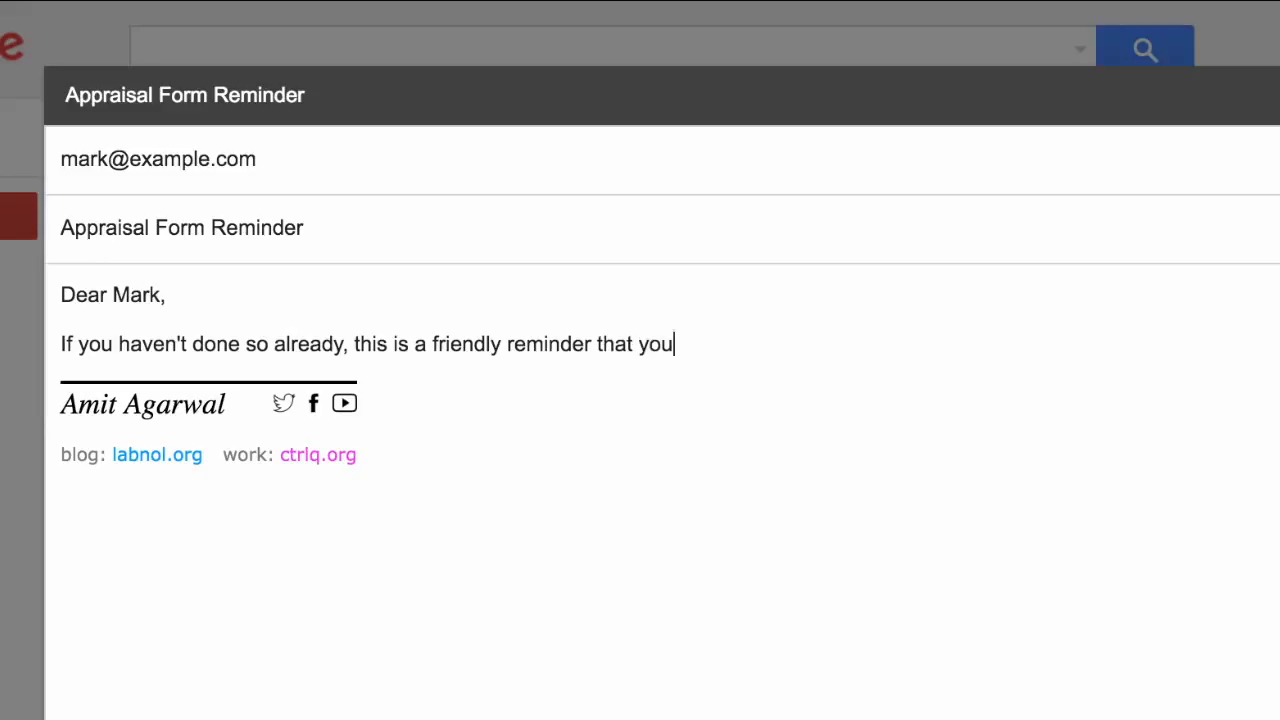
type(" need to fill and submit the appra")
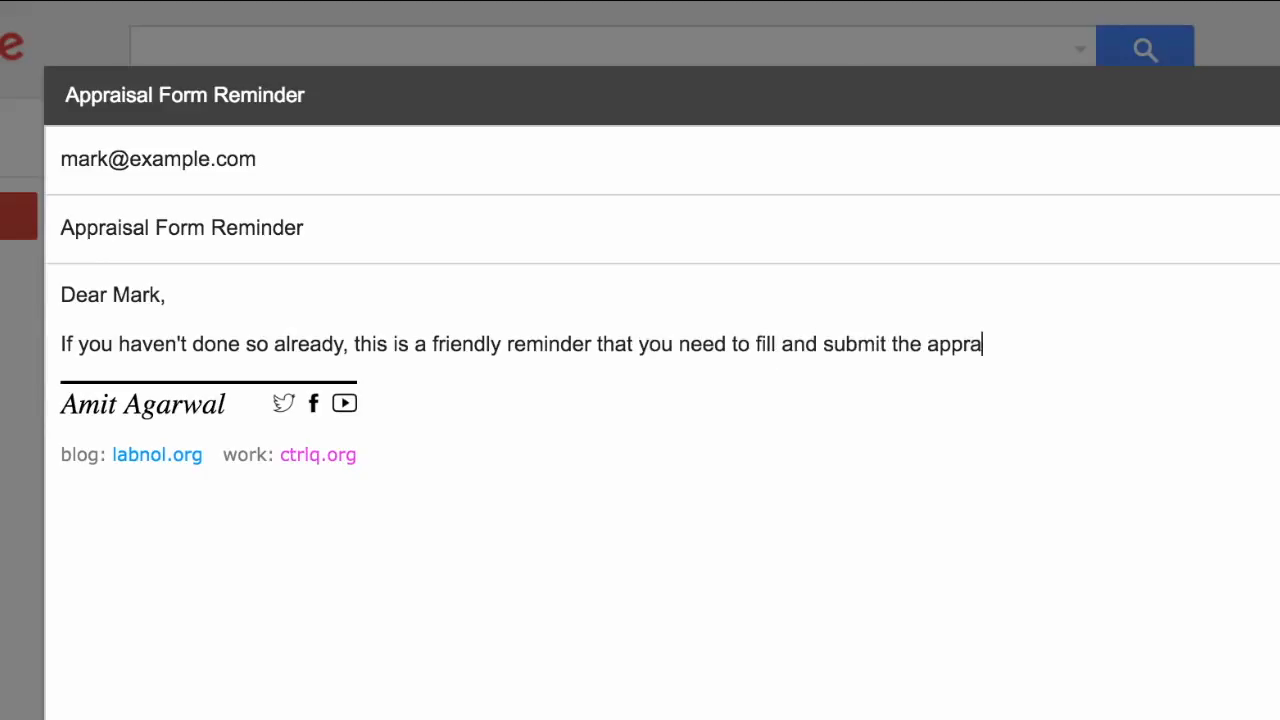
type("isal form by Friday noon.")
Add "A copy of the PDF form is attached." and the closing "Thanks." as separate paragraphs above the signature.
key("Return")
key("Return")
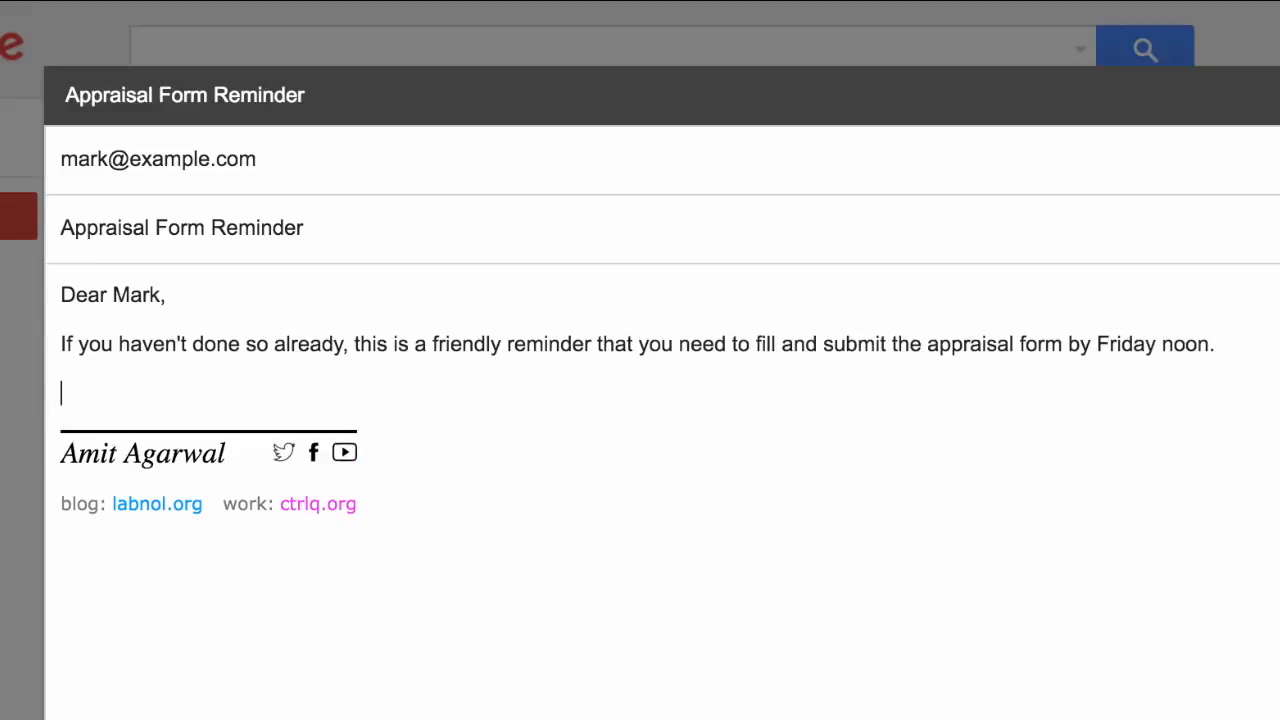
type("A copy of the PDF form is attached.")
key("Return")
key("Return")
type("Thanks.")
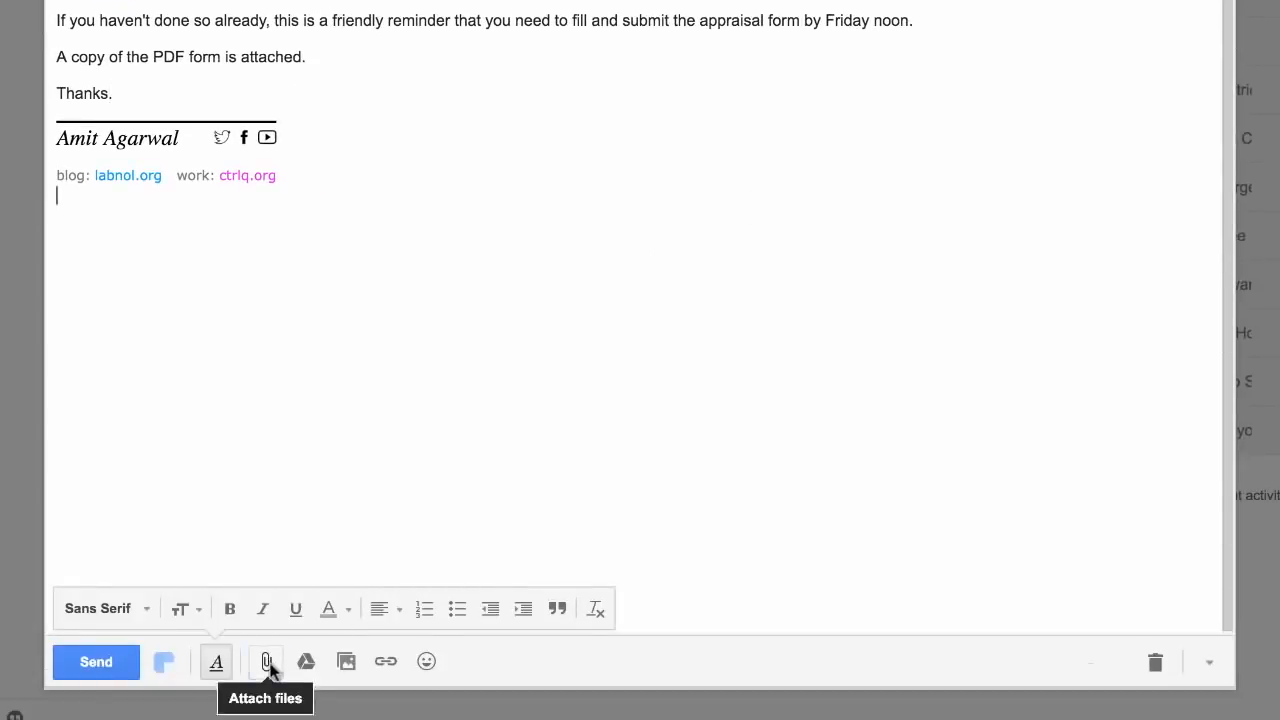
Attach appraisal.pdf from the Dropbox folder to the reminder and close the message, keeping it as a draft.
left_click(267, 662)
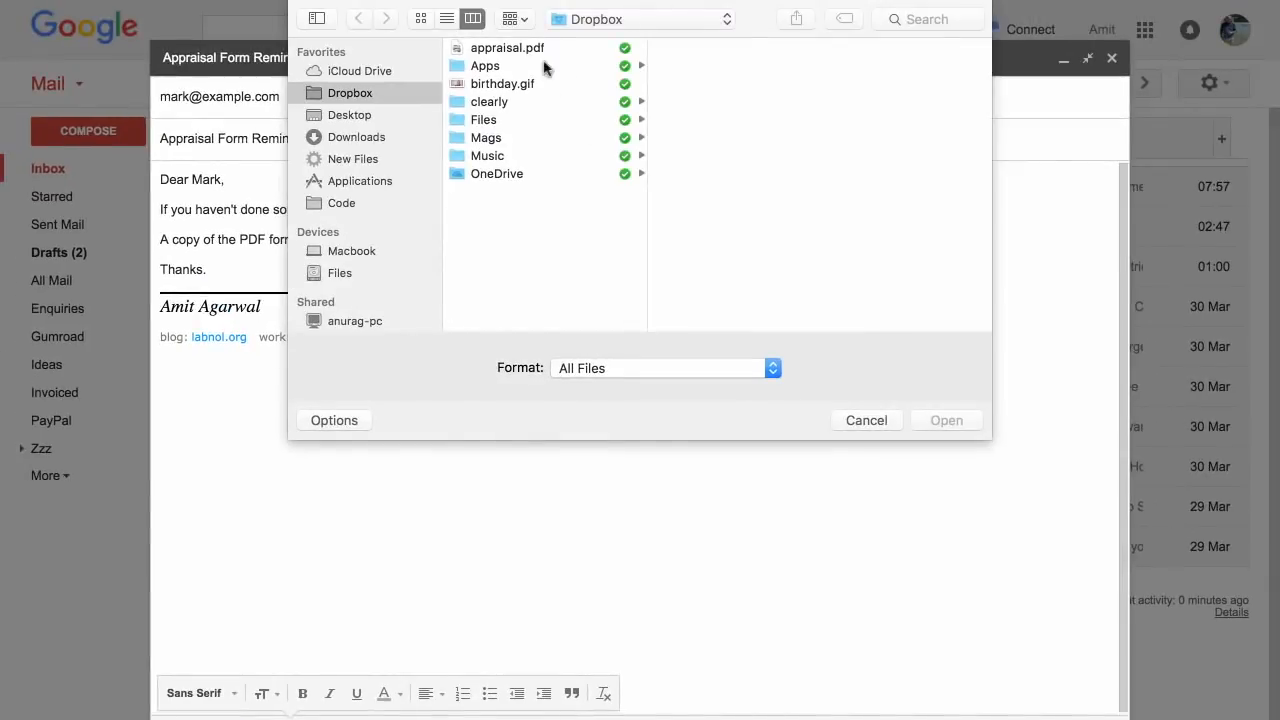
left_click(505, 46)
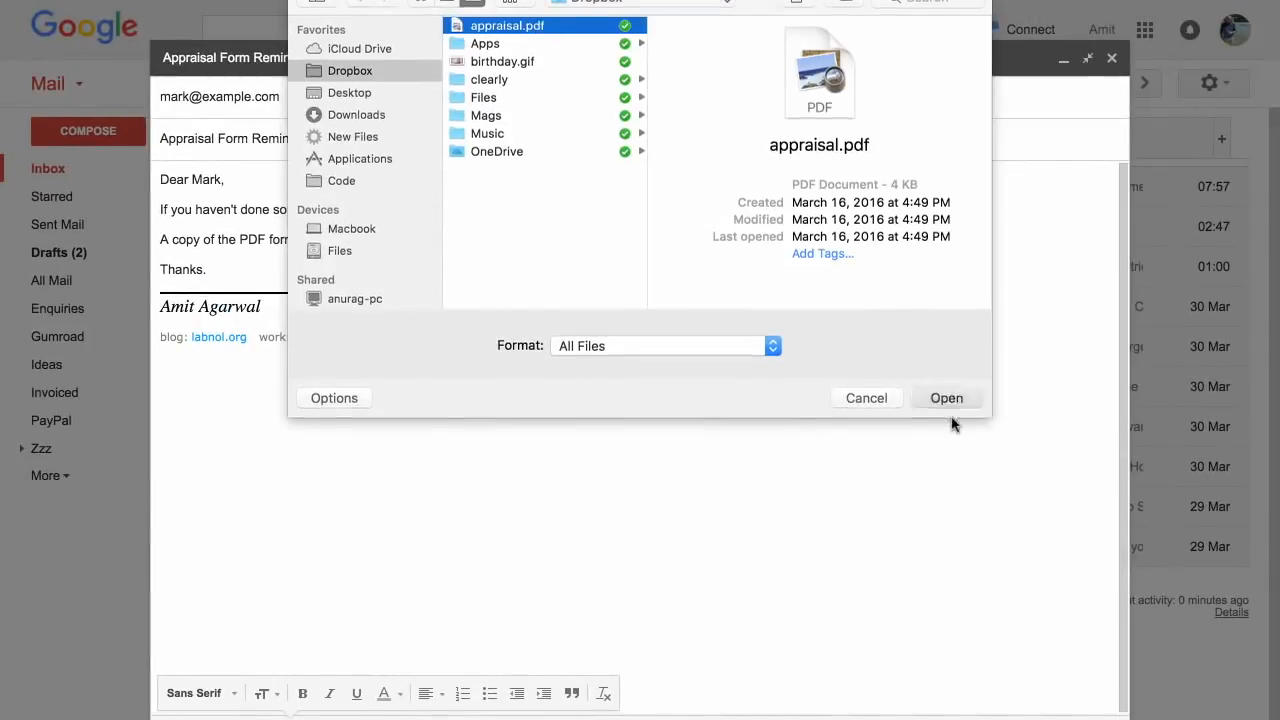
left_click(947, 400)
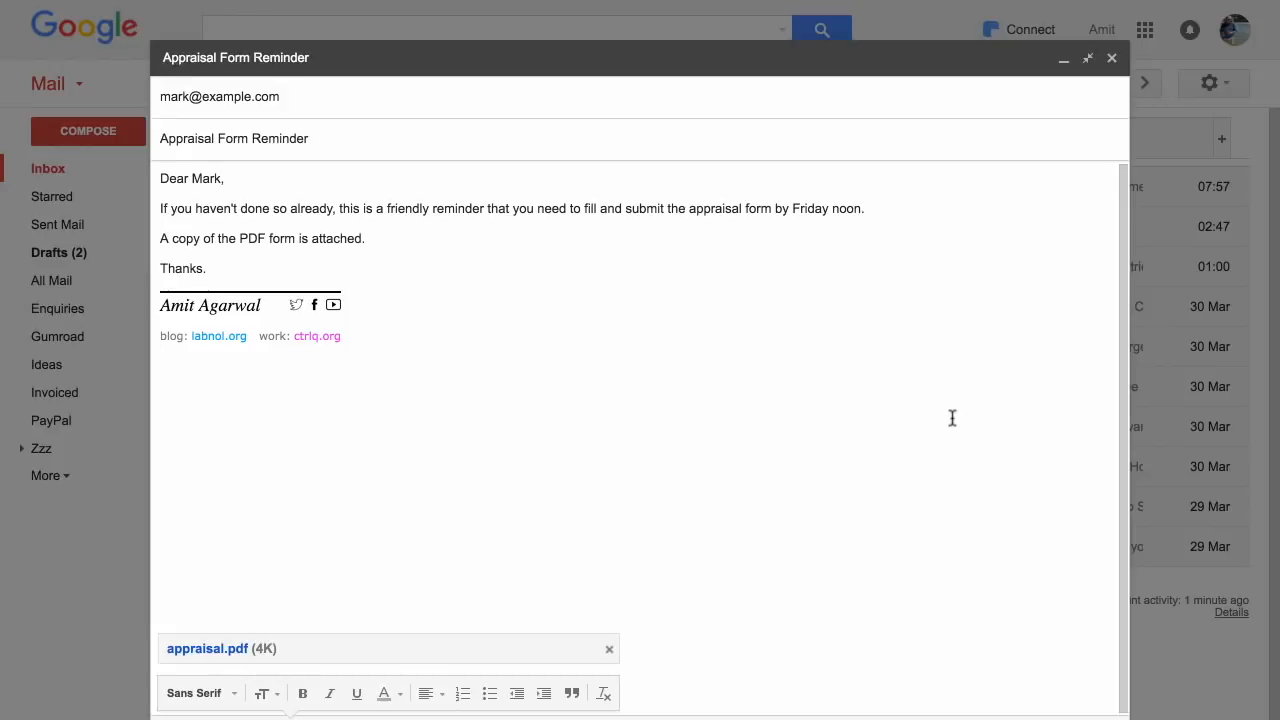
left_click(1112, 59)
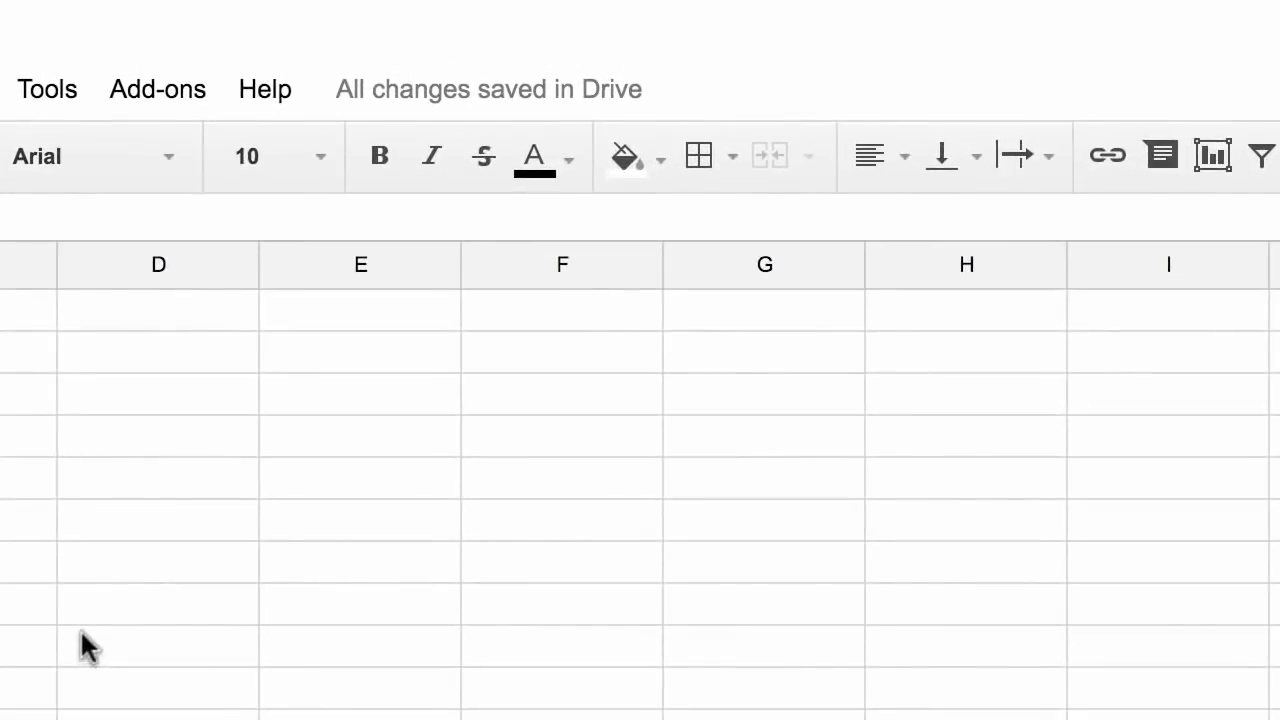
In the Google Sheets spreadsheet, open the configuration of the Email Scheduler add-on.
left_click(178, 100)
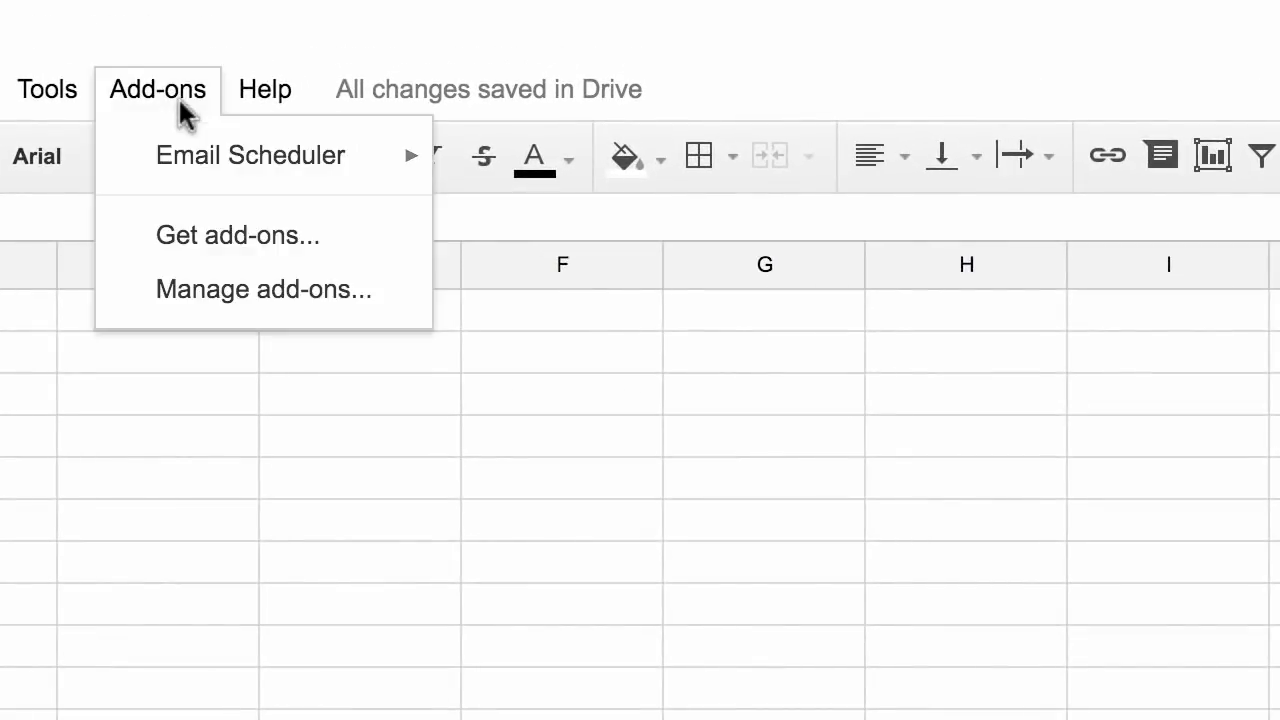
mouse_move(373, 177)
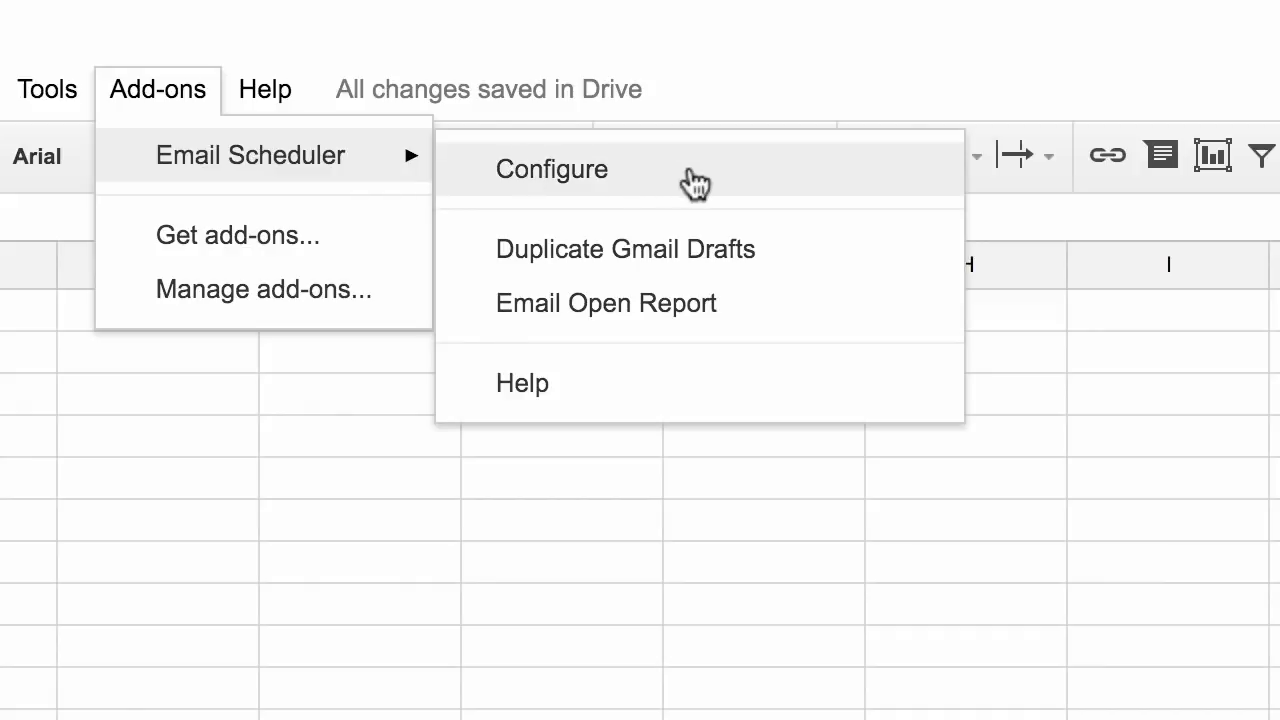
left_click(690, 172)
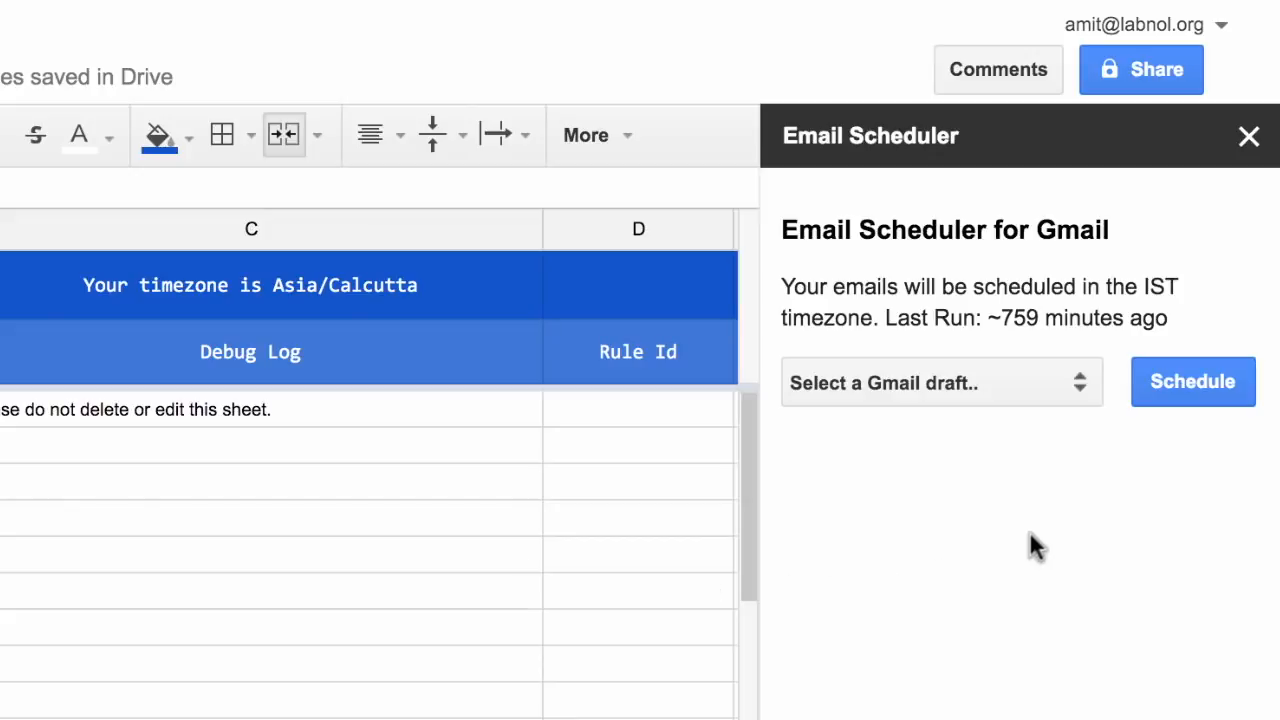
Choose the Happy Birthday draft in Email Scheduler and start setting up its schedule.
left_click(1008, 378)
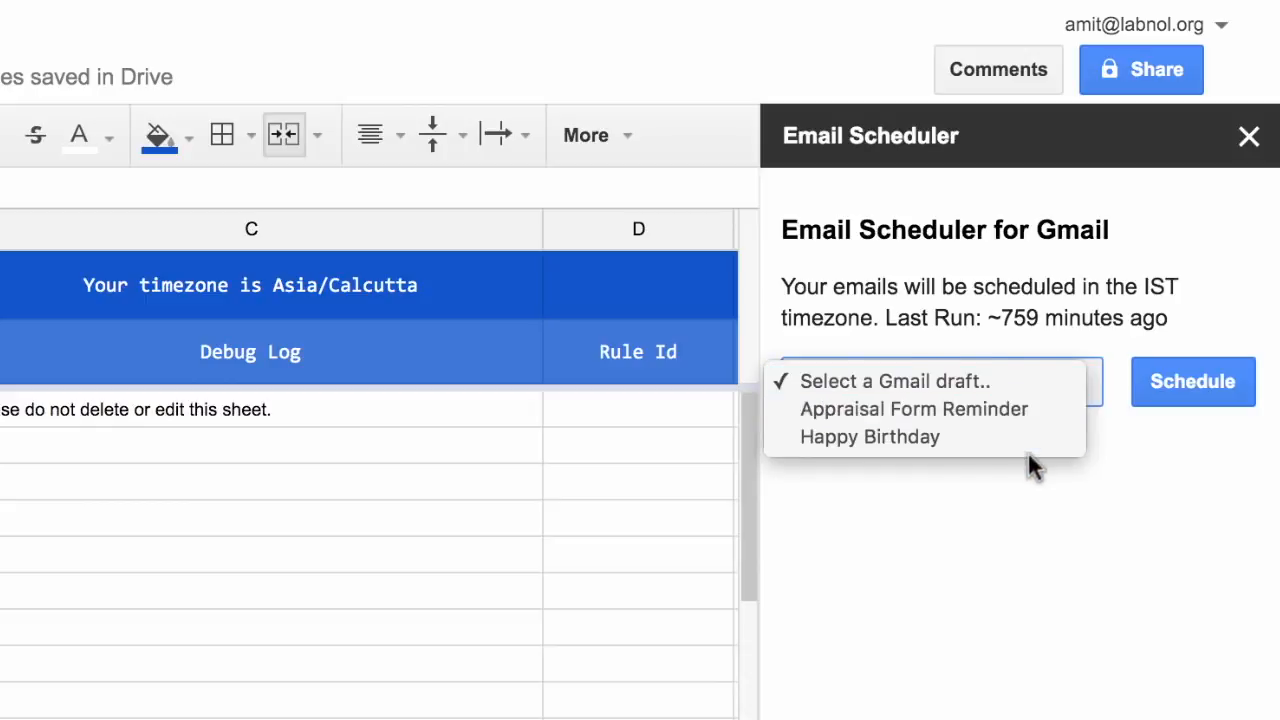
left_click(1034, 561)
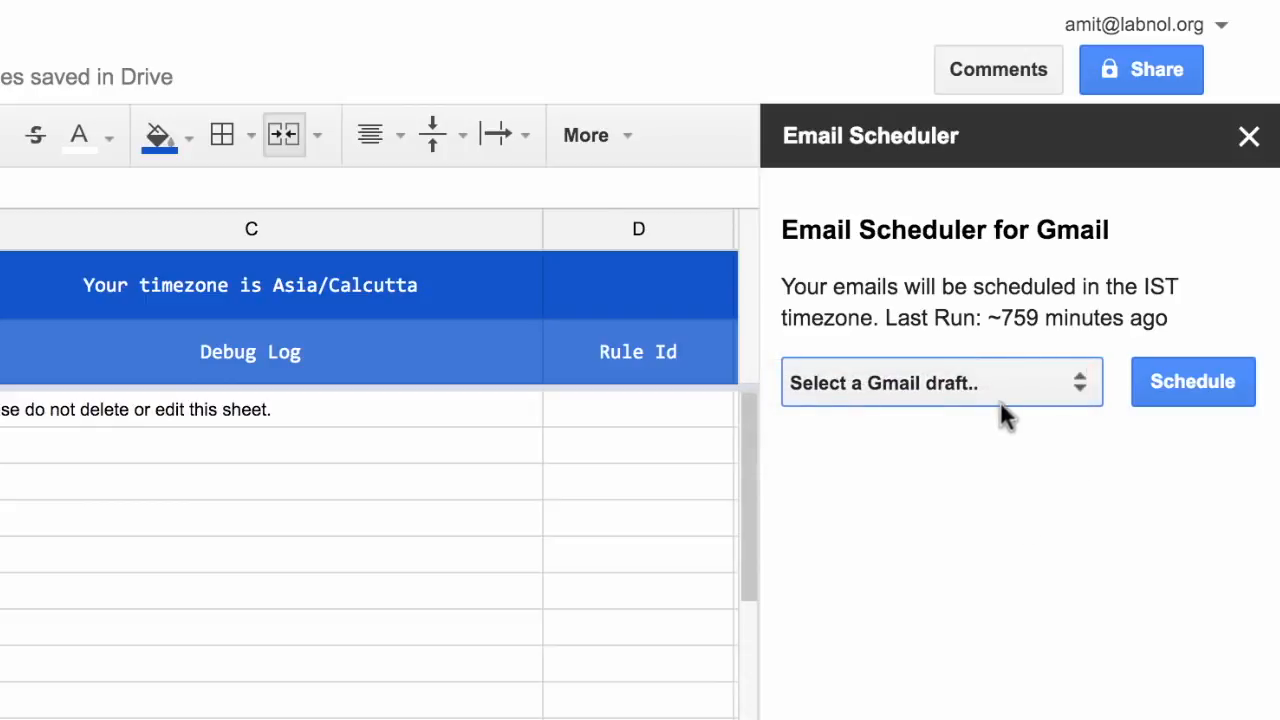
left_click(1046, 386)
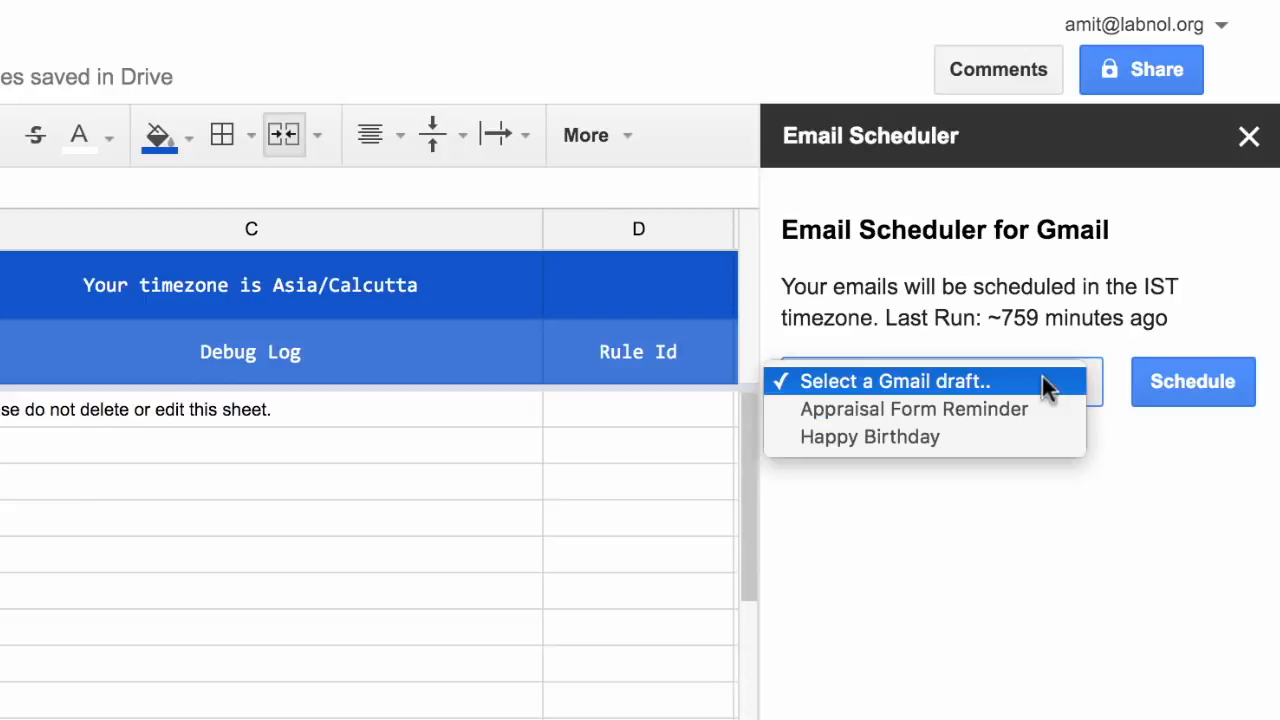
left_click(1046, 440)
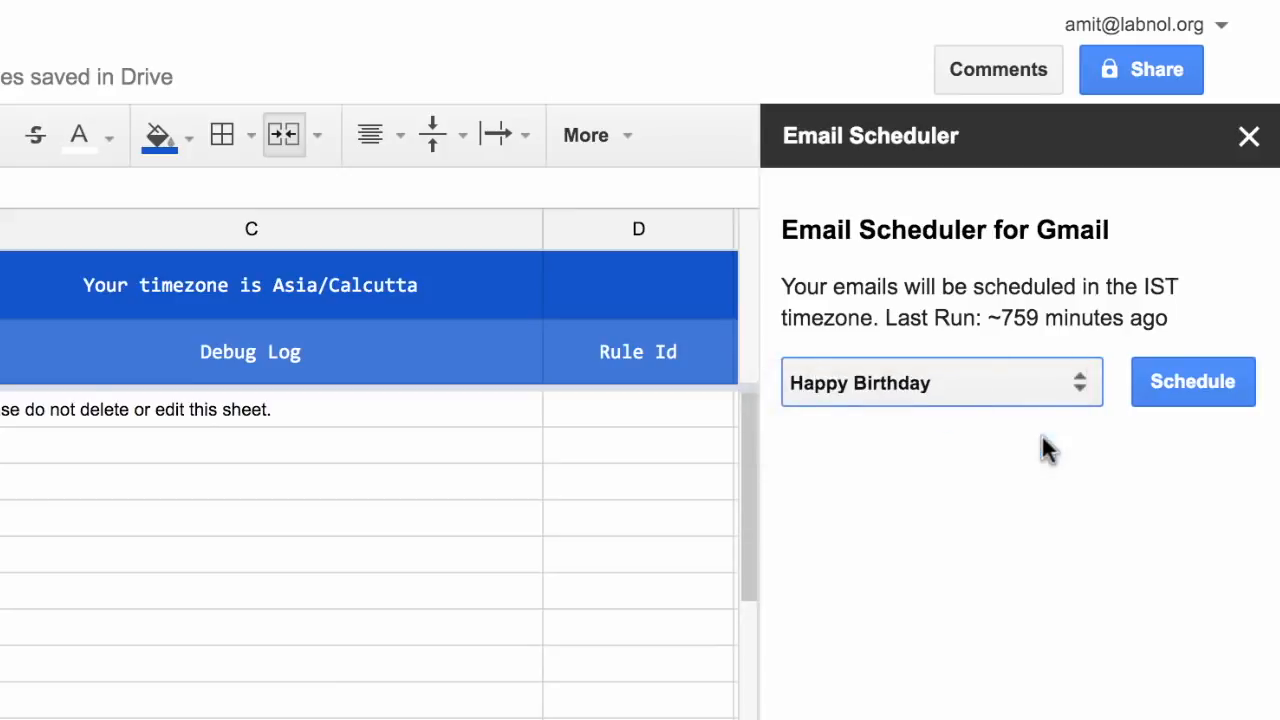
left_click(1190, 402)
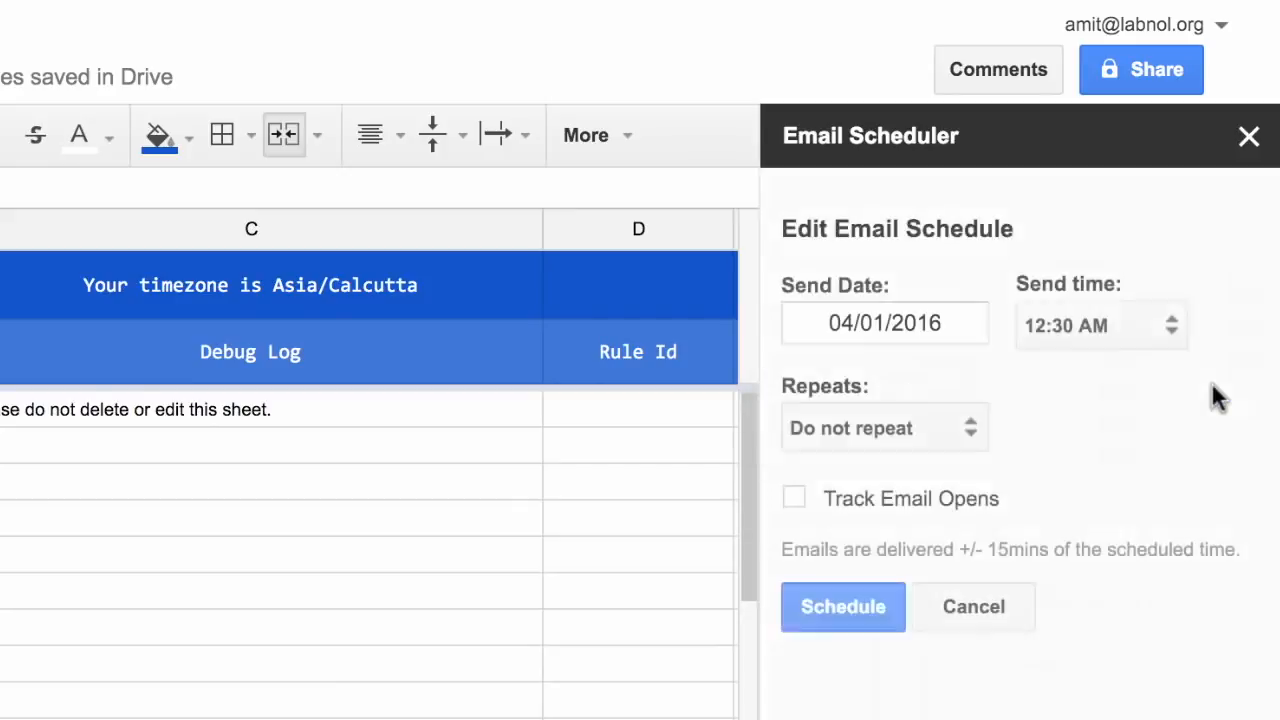
Set the birthday email's send date to 04/04/2016 and its send time to 09:30 AM.
left_click(913, 325)
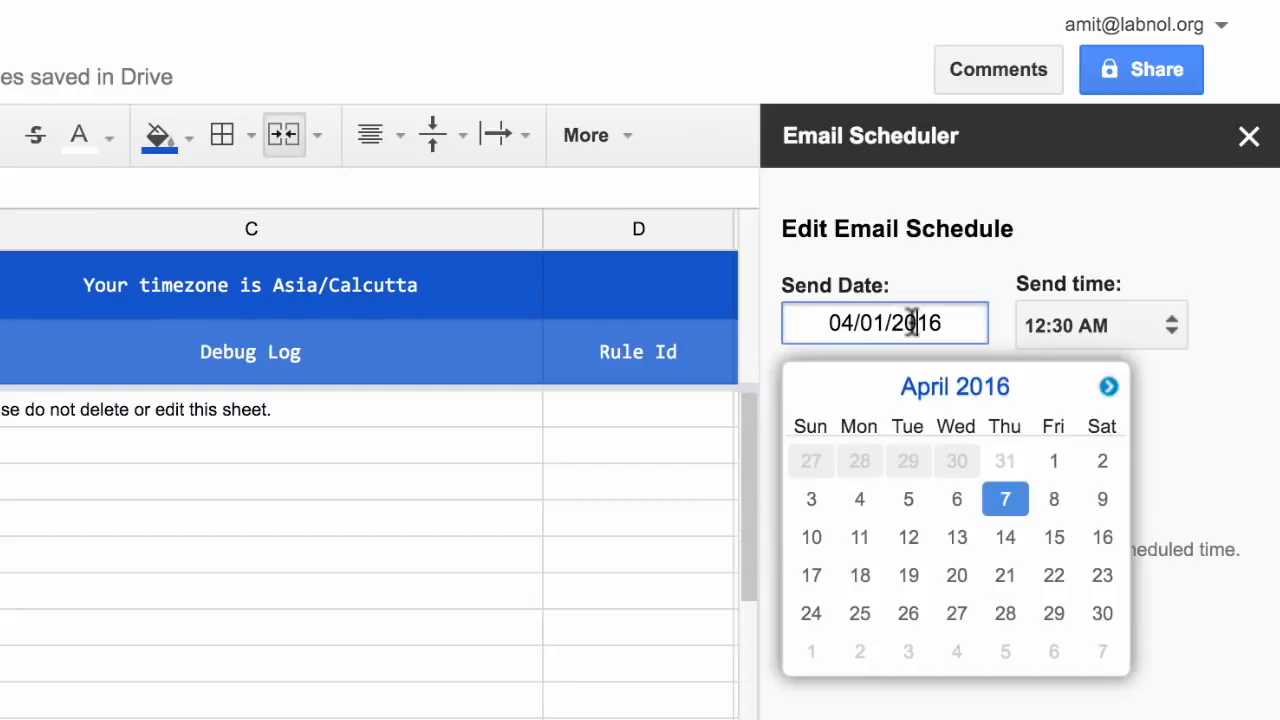
left_click(859, 501)
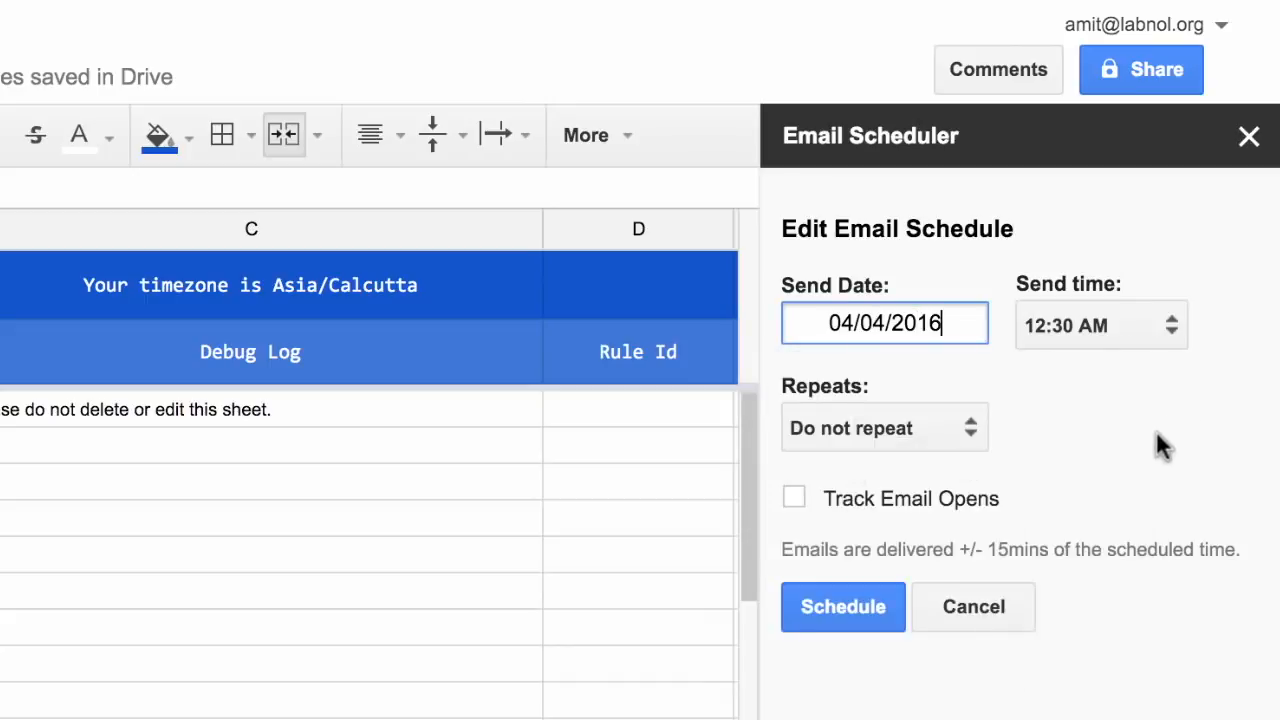
left_click(1152, 323)
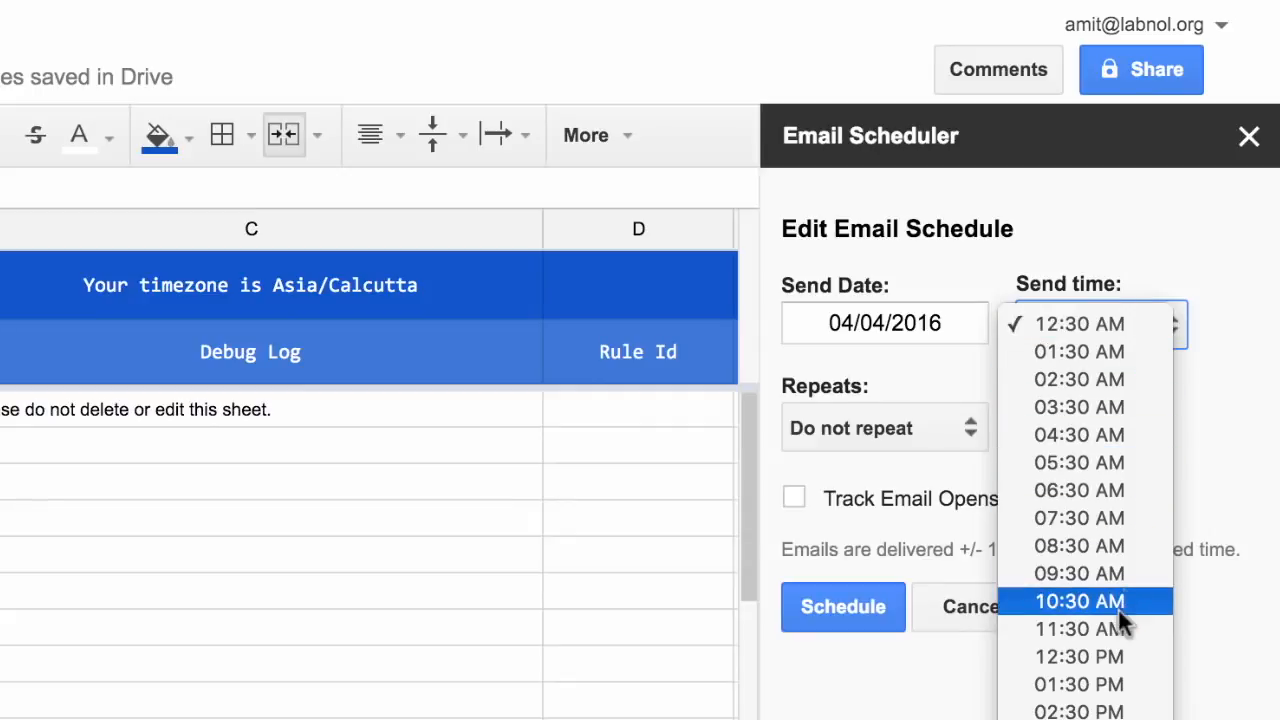
left_click(1131, 576)
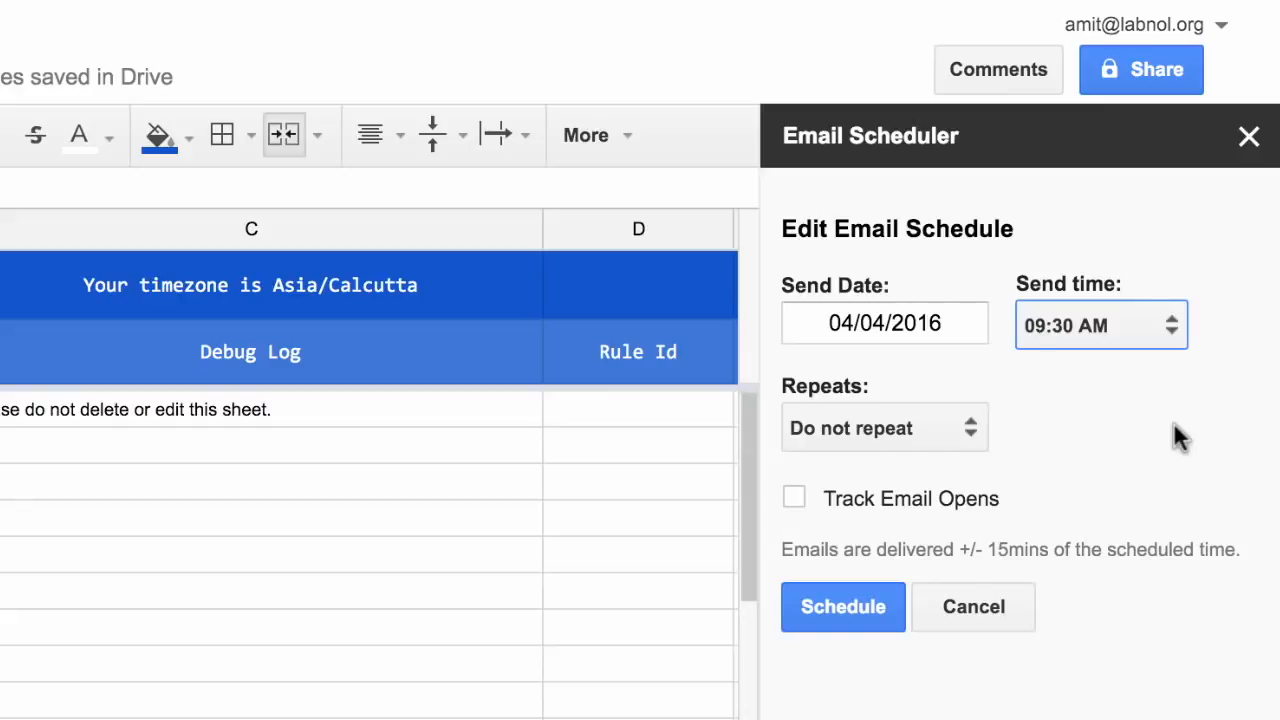
Keep the birthday email on "Do not repeat", enable Track Email Opens, and schedule it.
left_click(966, 432)
left_click(1100, 414)
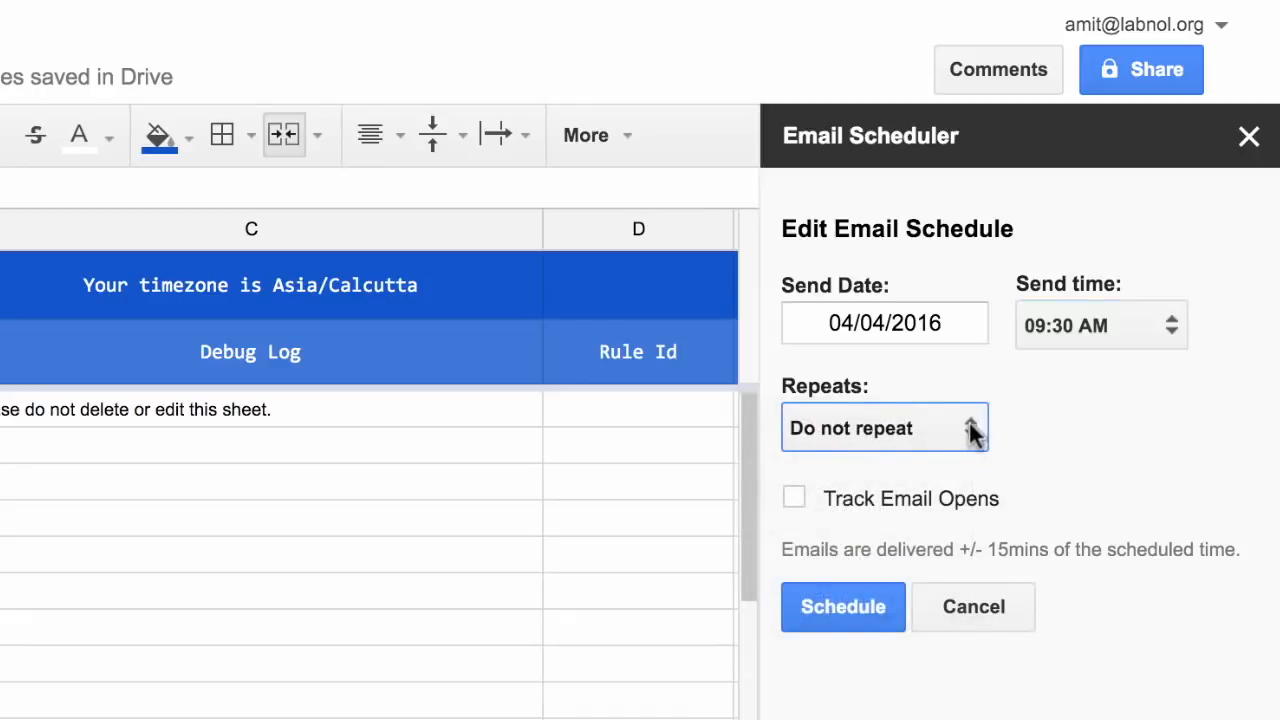
left_click(1054, 444)
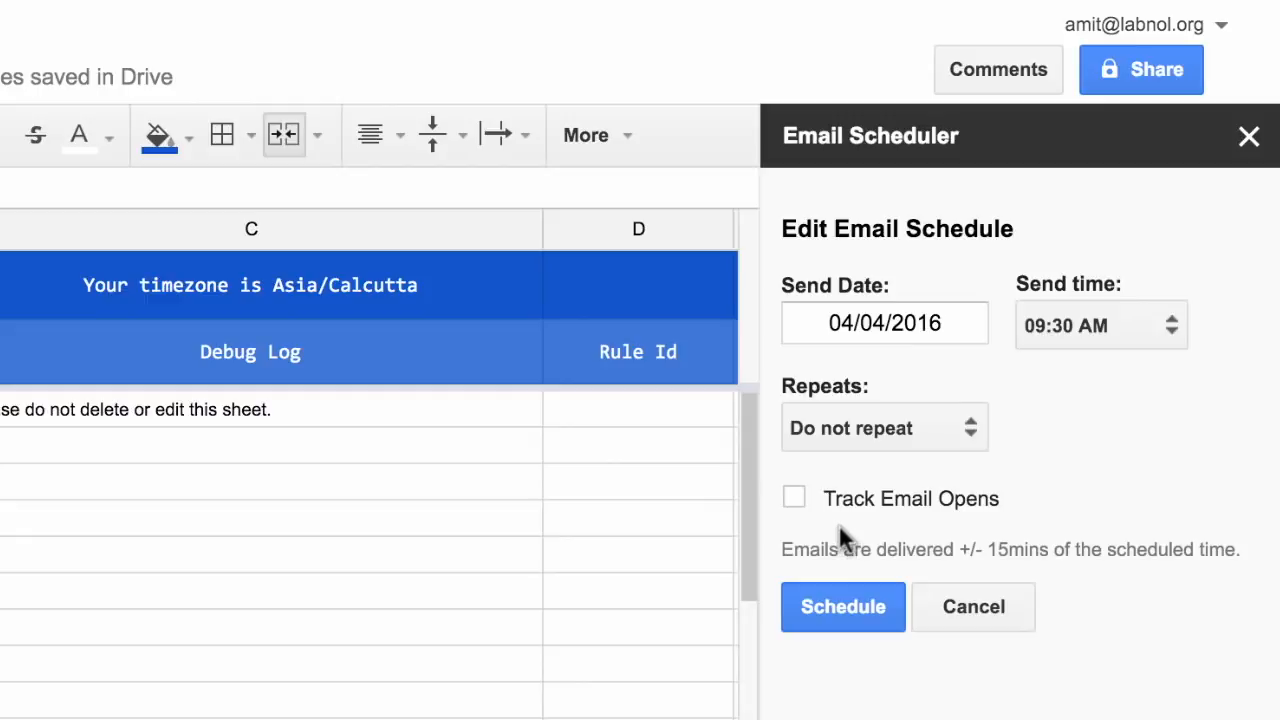
left_click(796, 498)
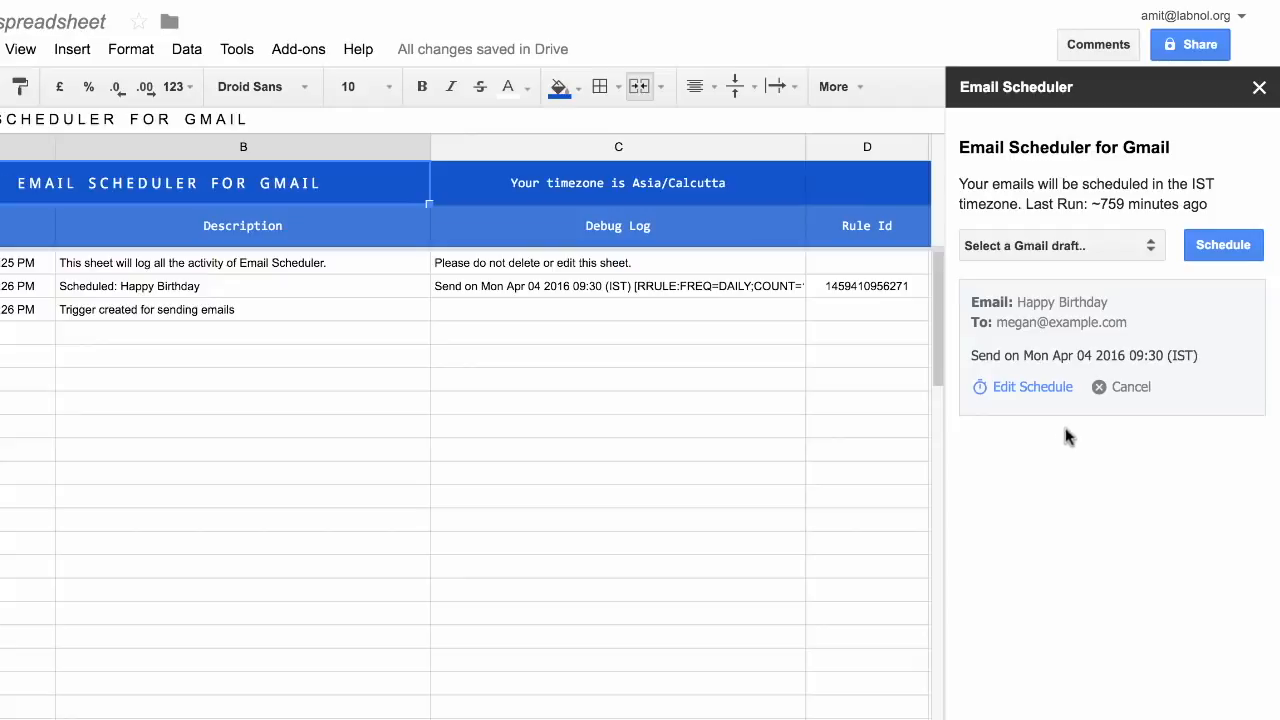
Start a schedule for the Appraisal Form Reminder draft, with send date 04/07/2016 and send time 03:30 PM.
left_click(1130, 249)
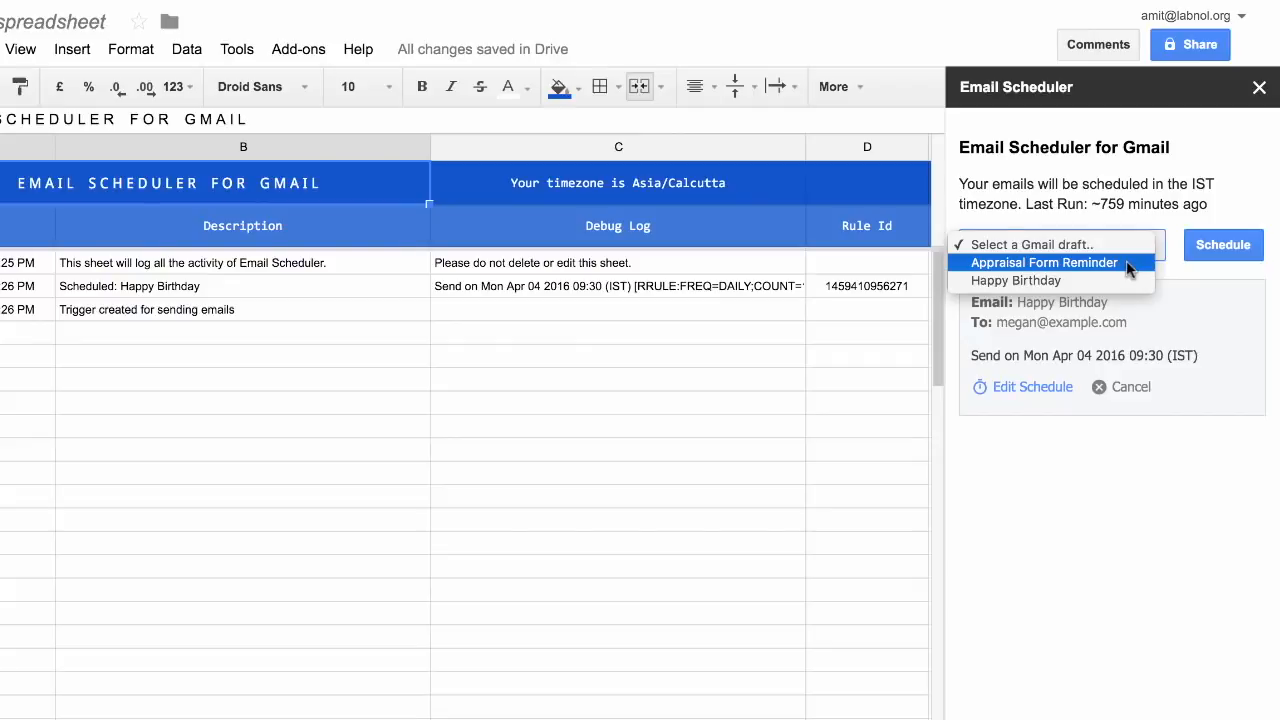
left_click(1130, 264)
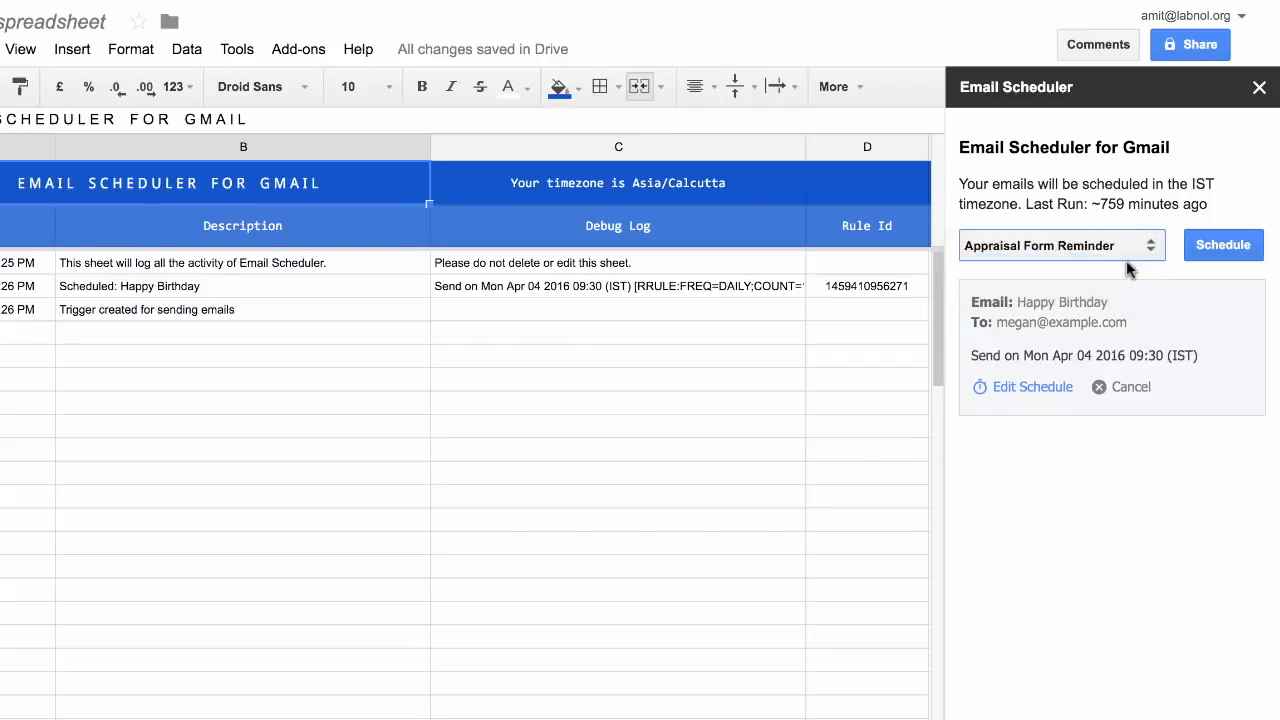
left_click(1224, 246)
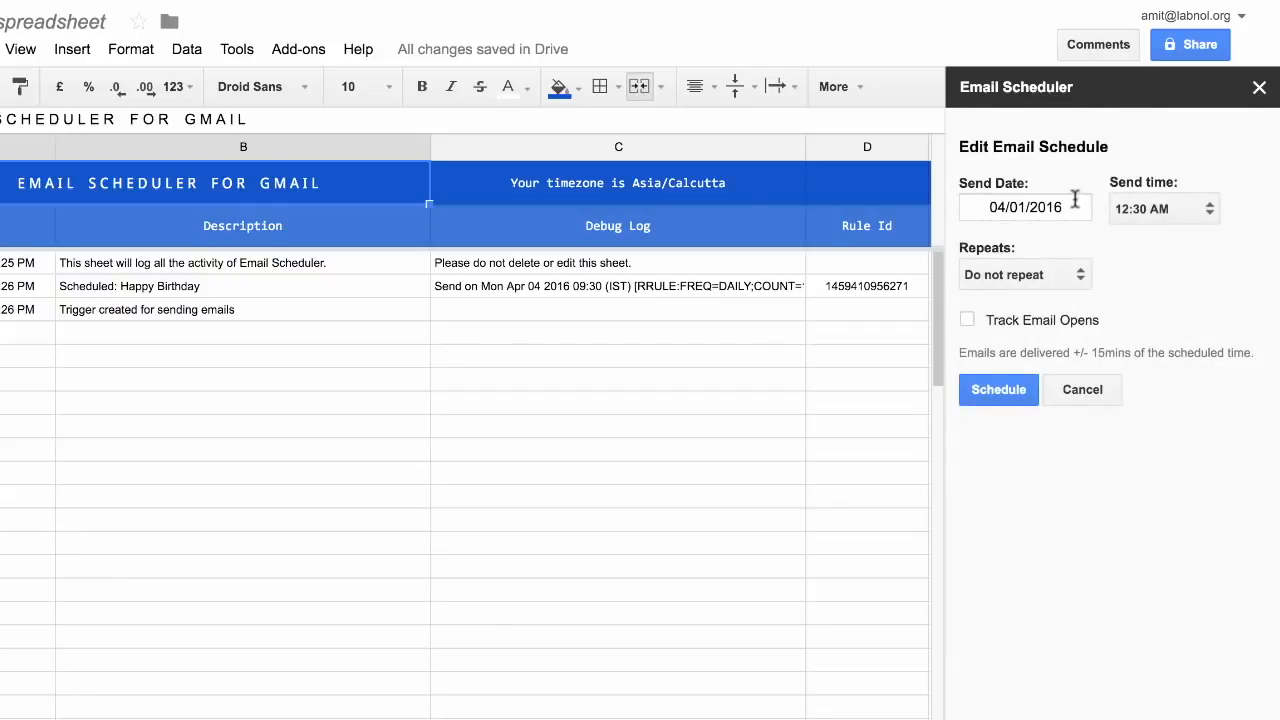
left_click(1047, 214)
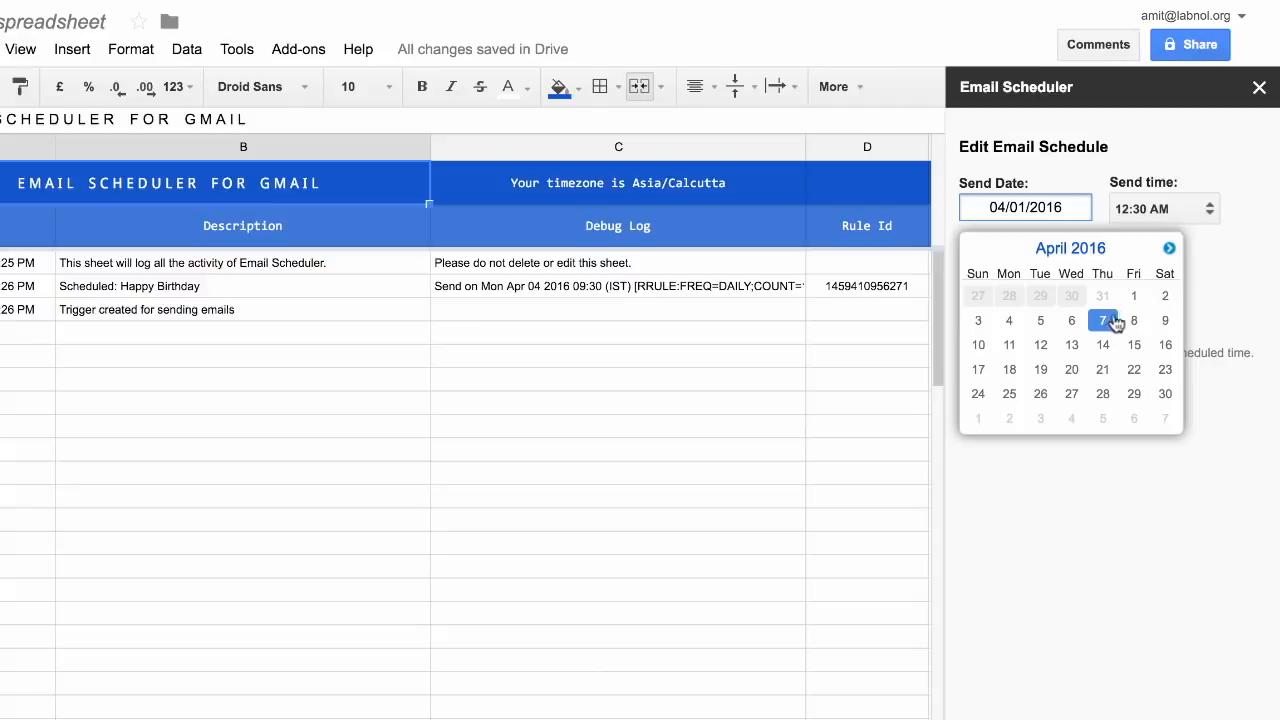
left_click(1106, 322)
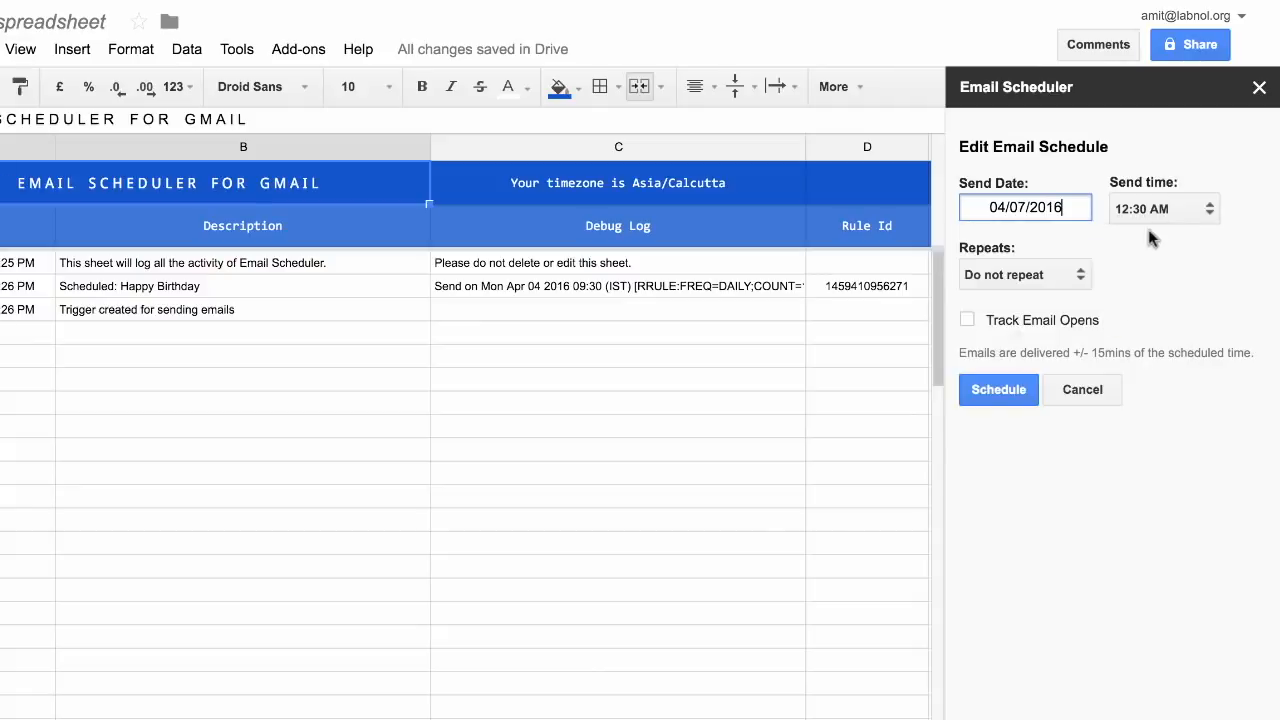
left_click(1162, 212)
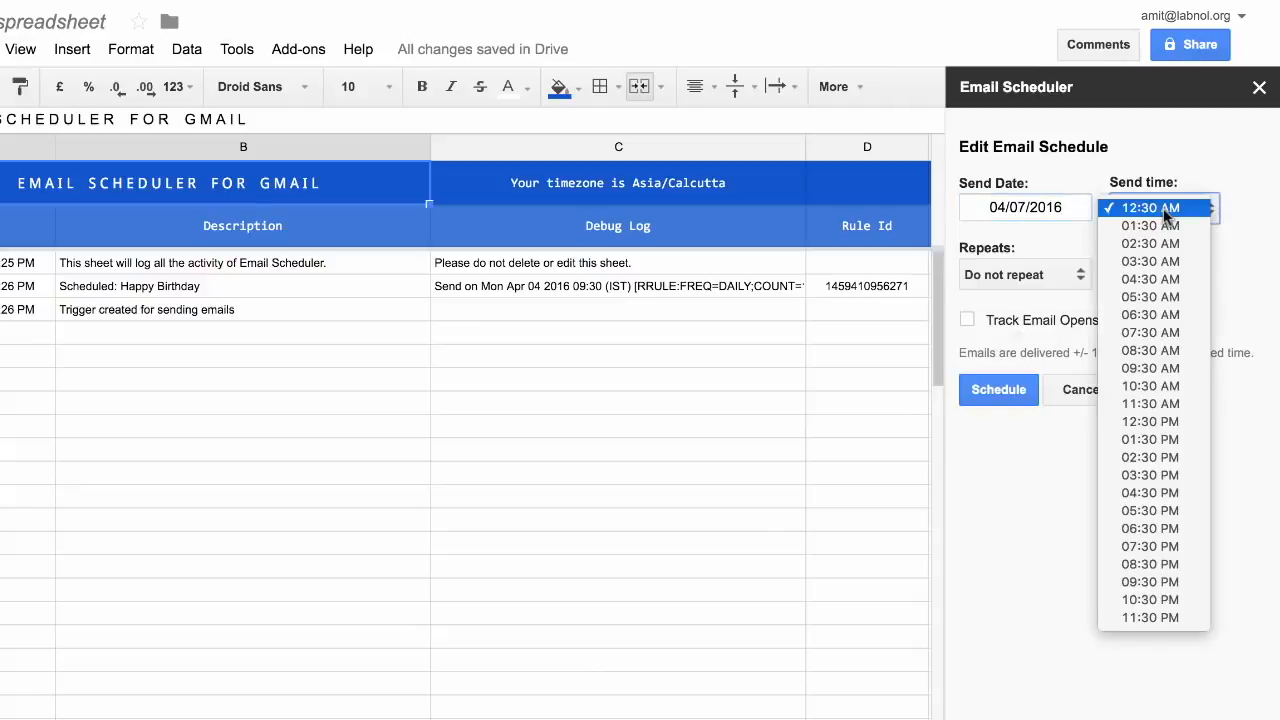
left_click(1186, 475)
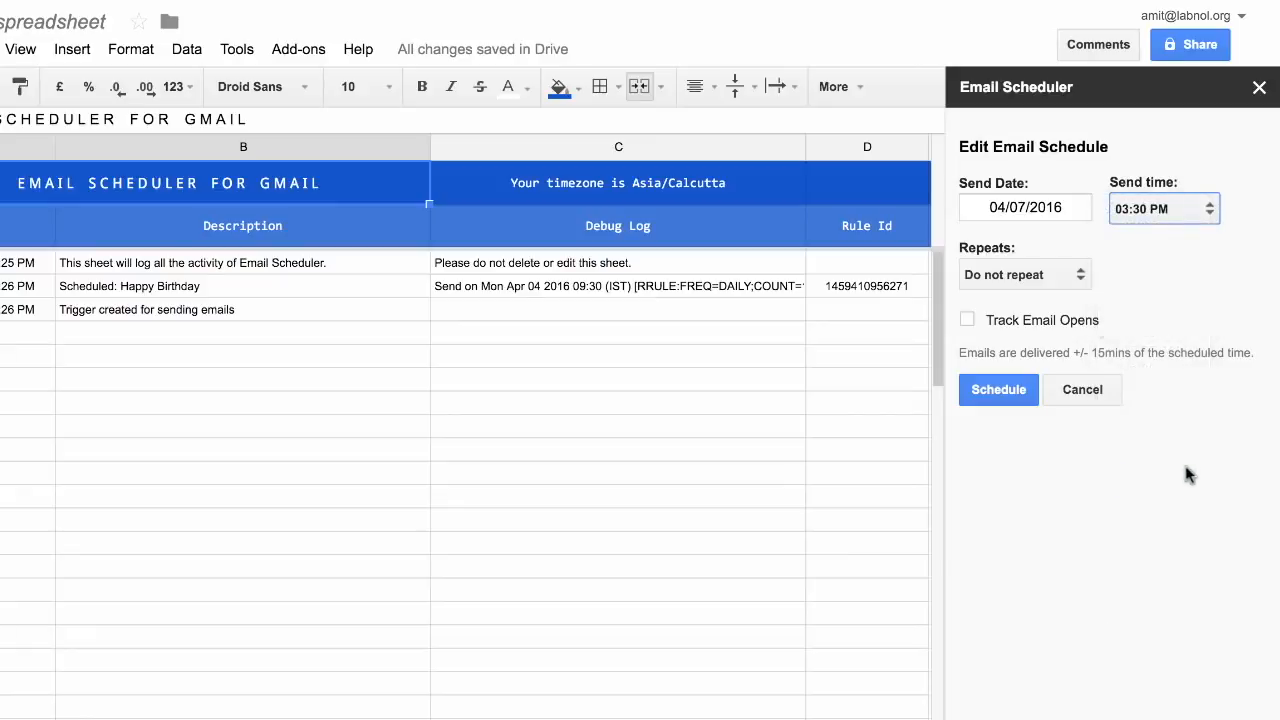
Repeat the appraisal reminder weekly on Thursday, ending after 3 occurrences, with Track Email Opens enabled, and schedule it.
left_click(1062, 270)
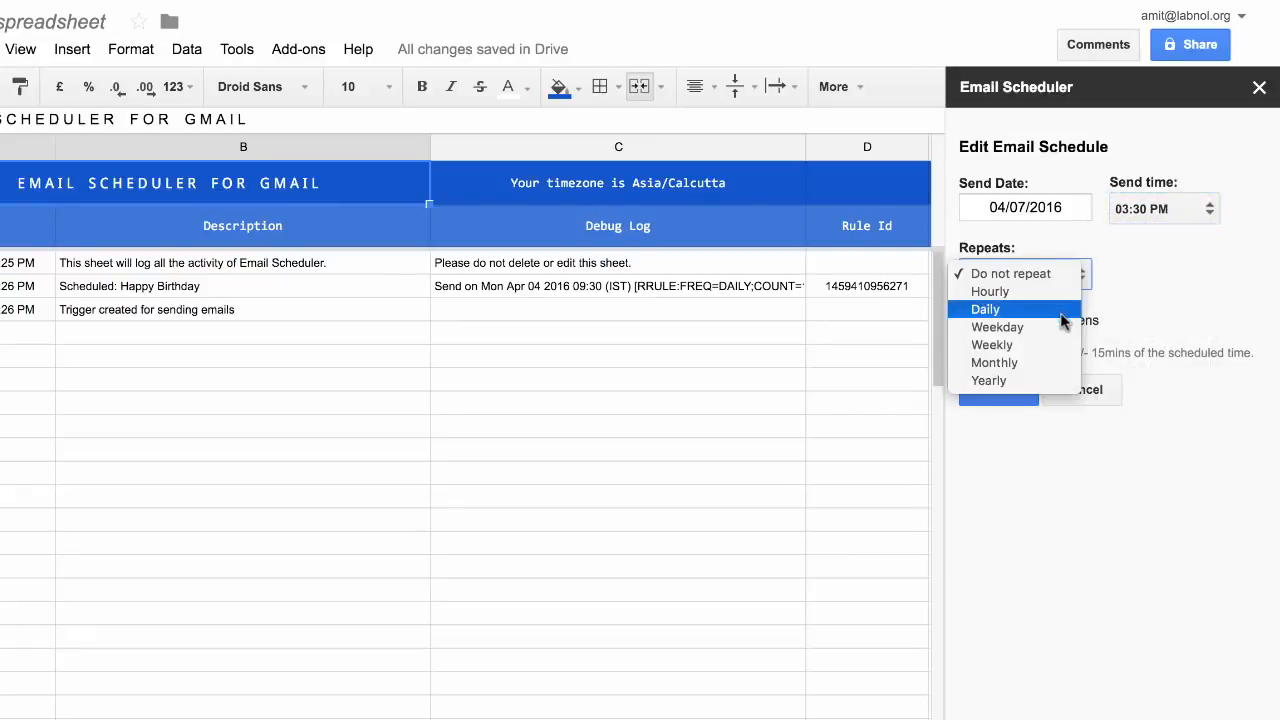
left_click(1063, 345)
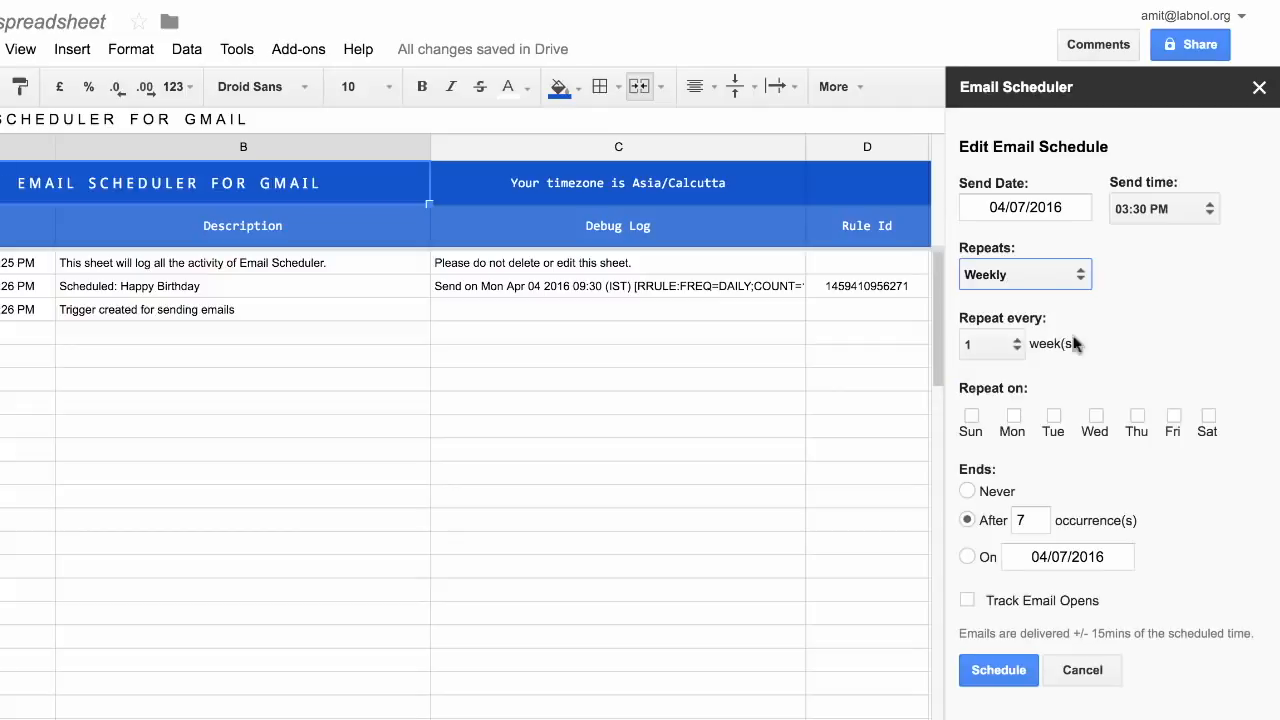
left_click(1137, 415)
double_click(1022, 520)
type("3")
left_click(1175, 545)
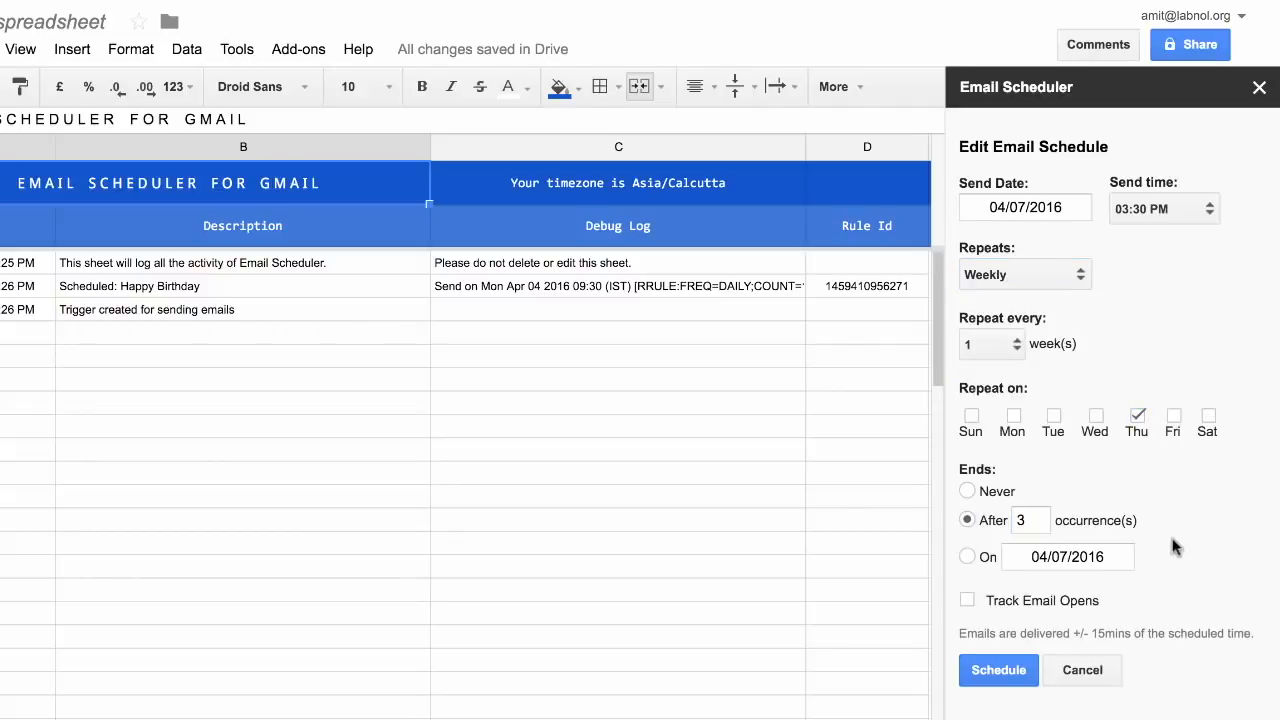
left_click(967, 600)
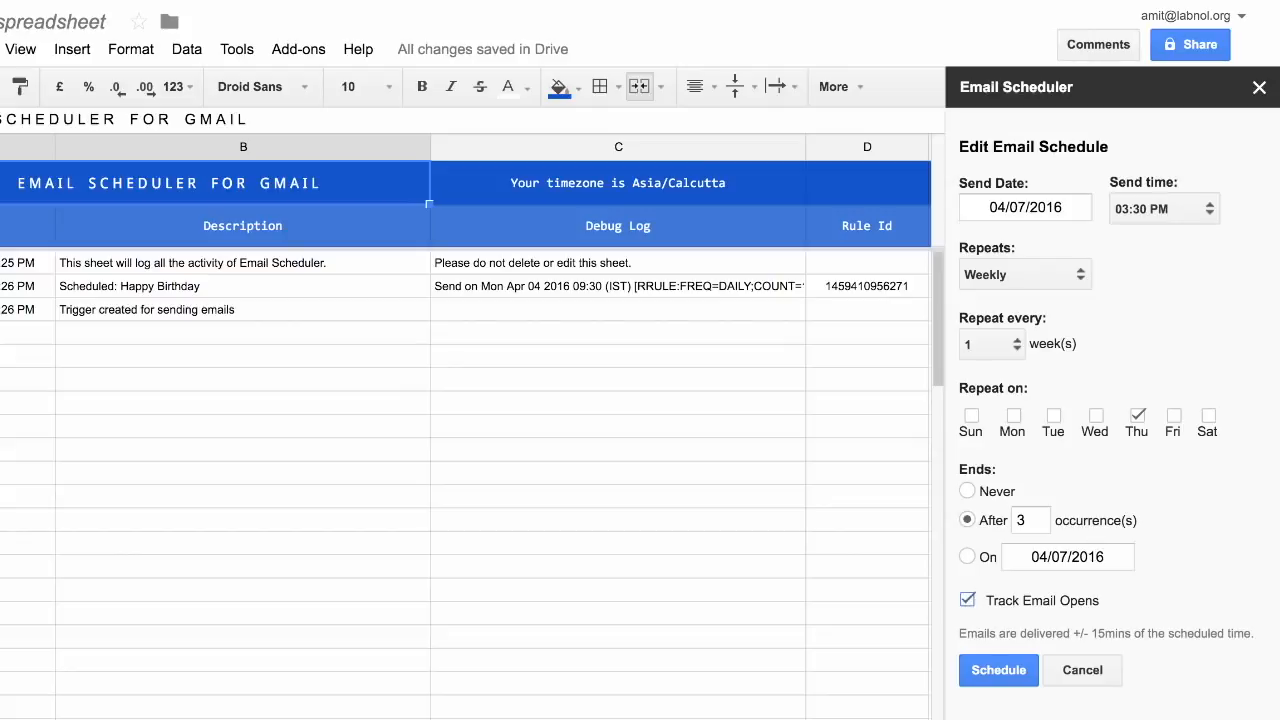
left_click(1005, 678)
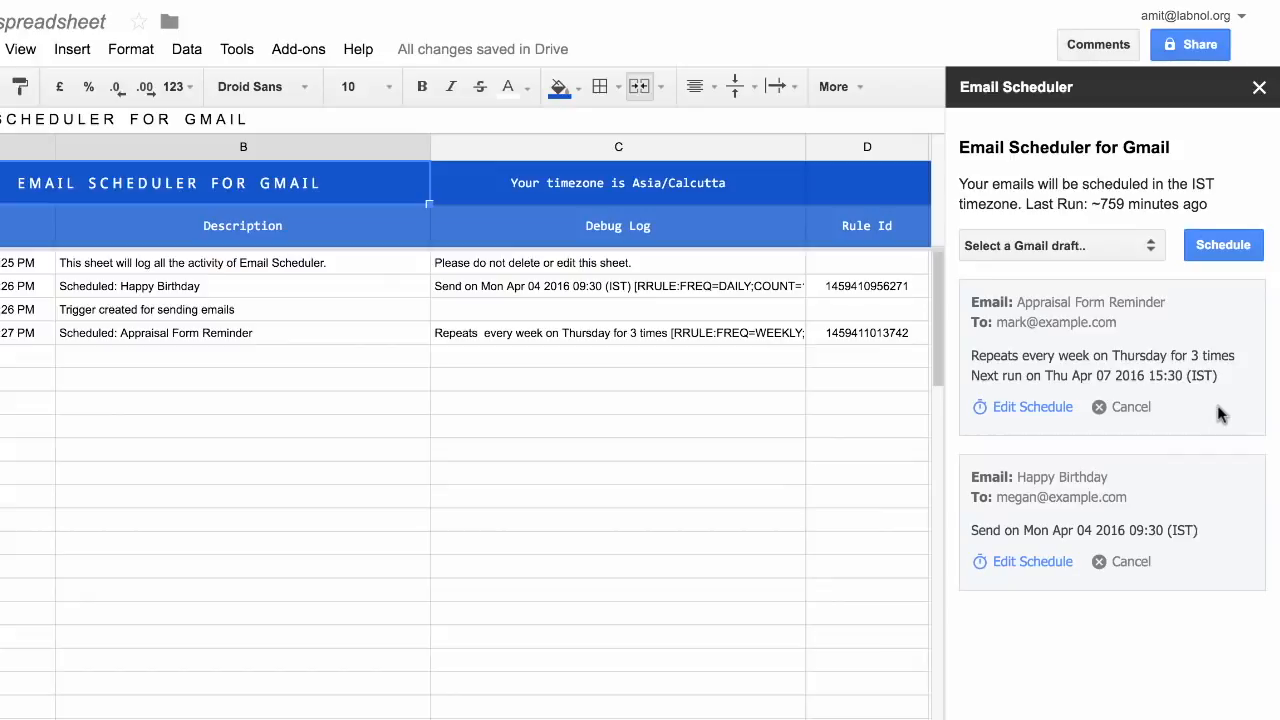
Edit the scheduled Appraisal Form Reminder to change its send time and save the schedule.
left_click(1052, 408)
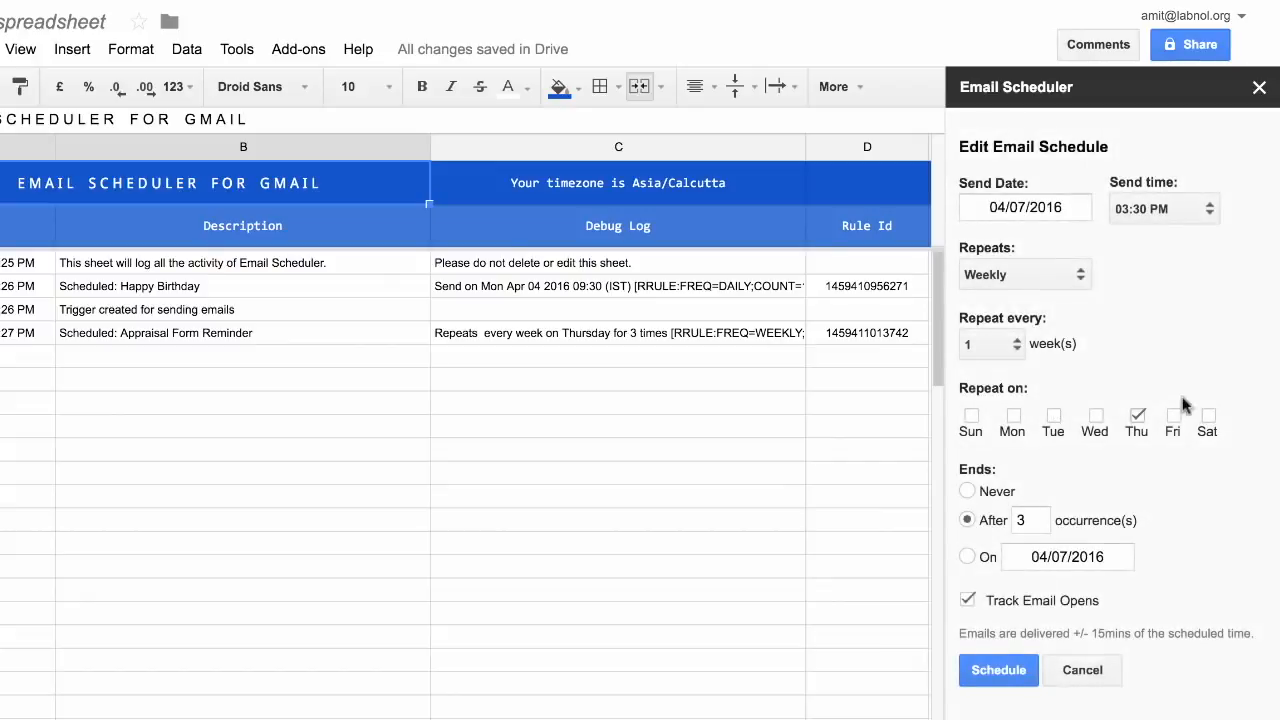
left_click(1184, 213)
left_click(1188, 225)
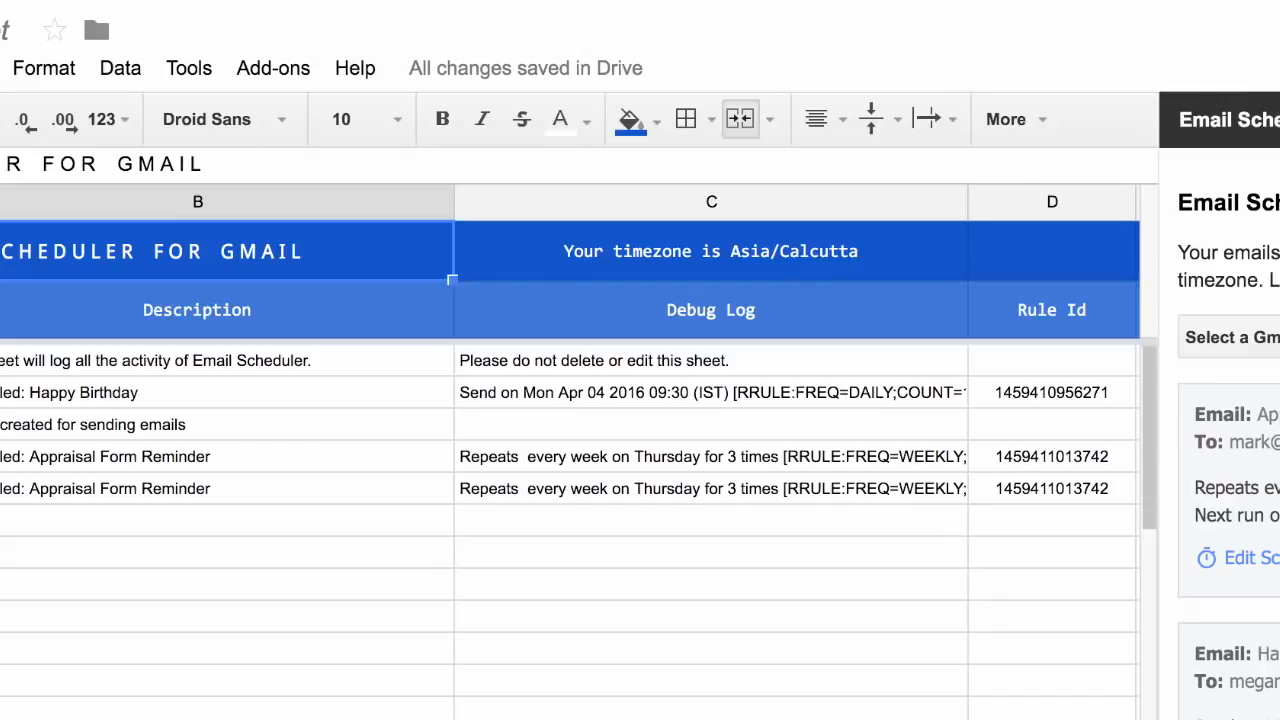
Create 2 copies of the Appraisal Form Reminder draft with Email Scheduler's Duplicate Gmail Drafts tool.
left_click(293, 76)
mouse_move(333, 128)
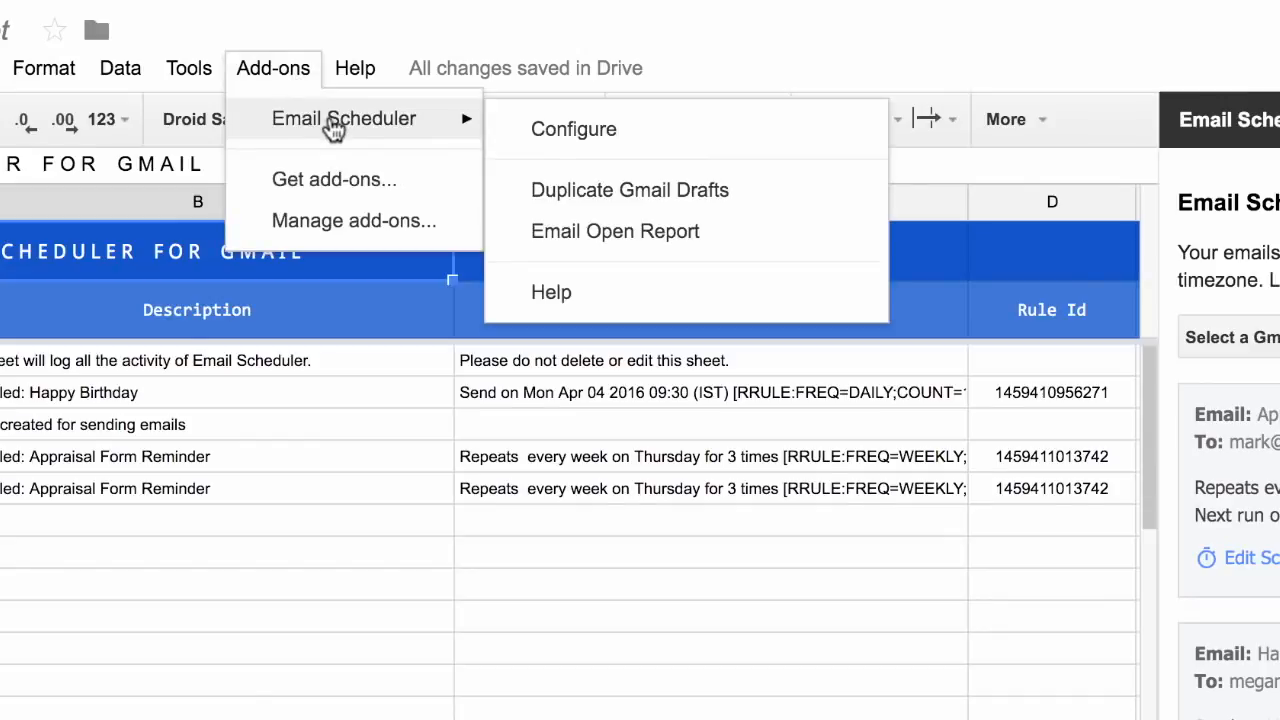
left_click(790, 189)
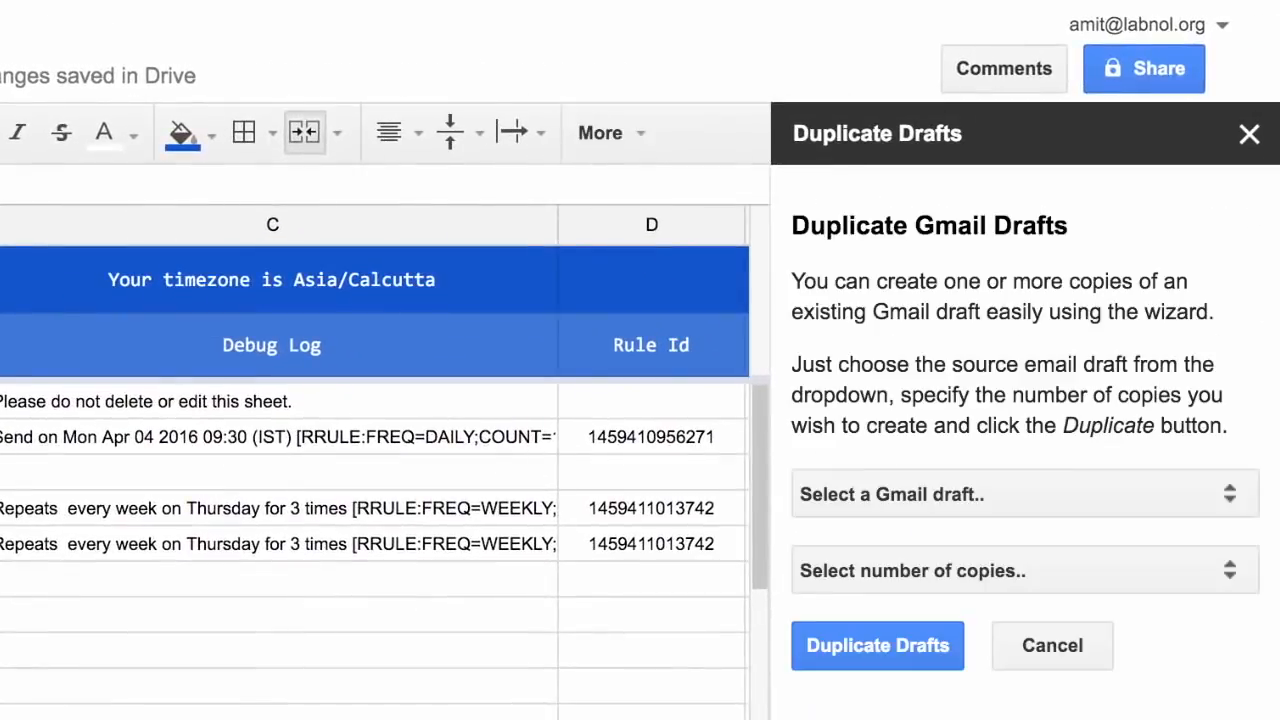
left_click(1171, 480)
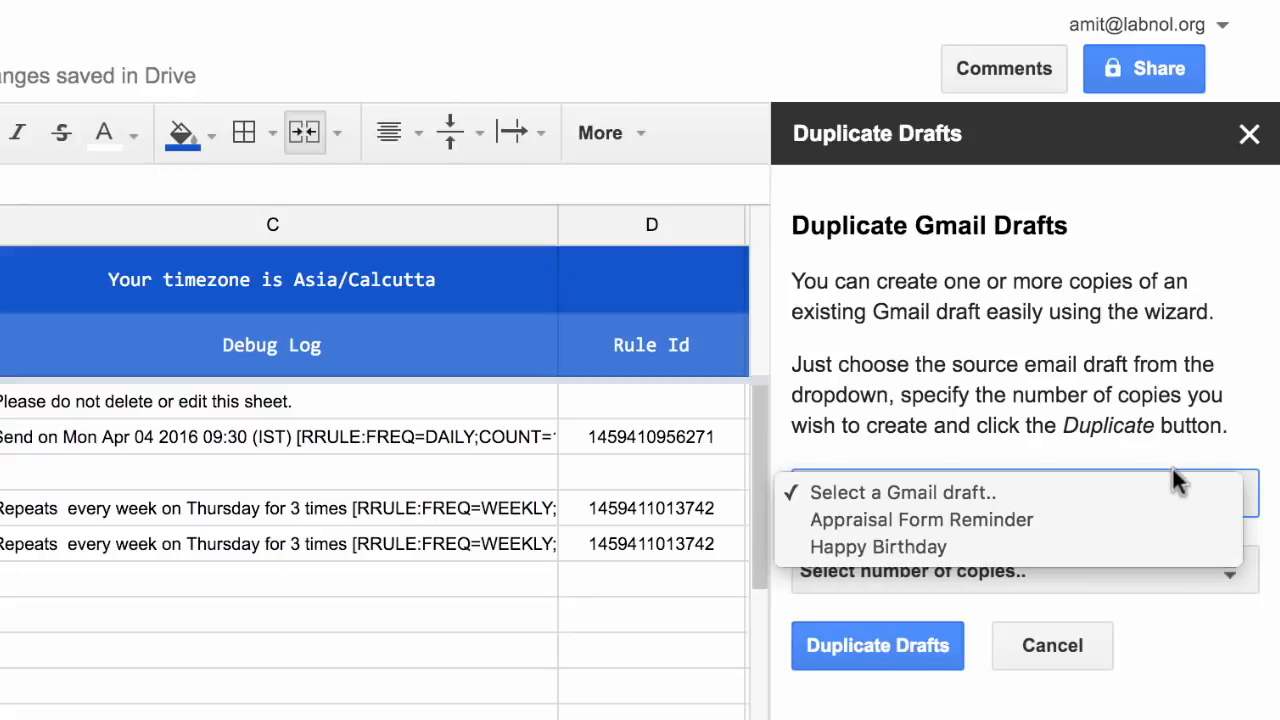
left_click(1169, 472)
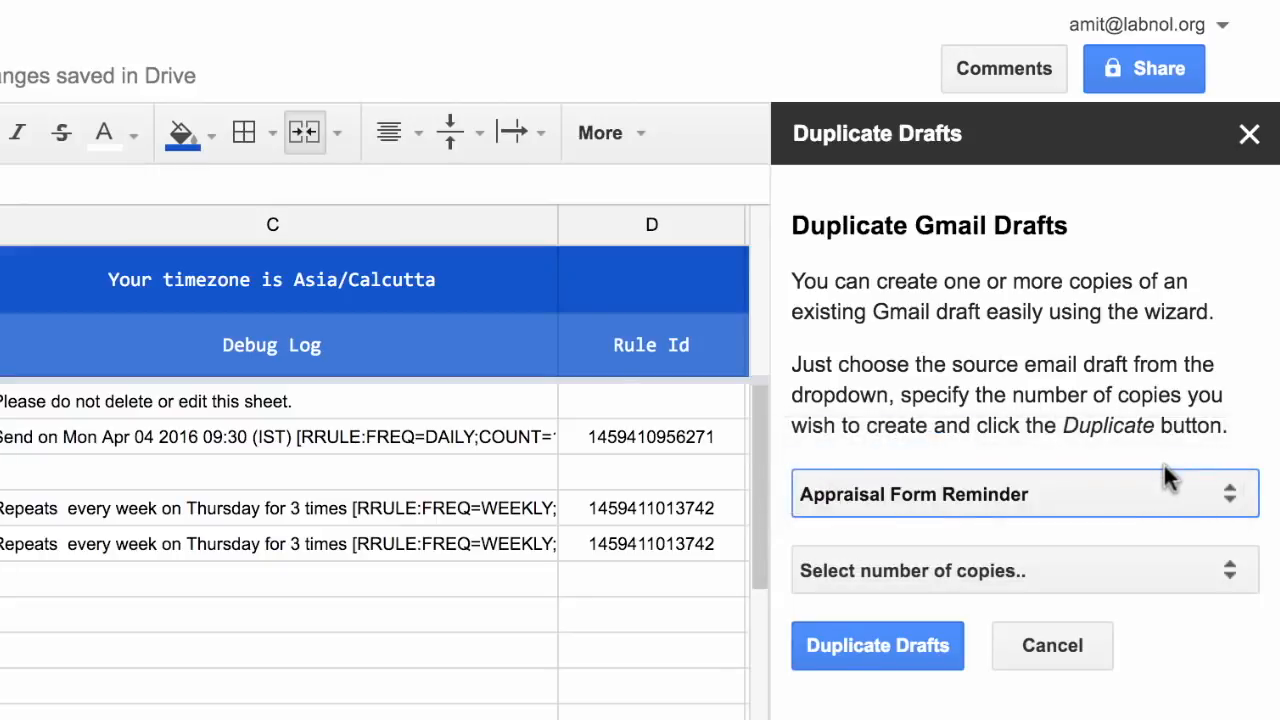
left_click(1206, 567)
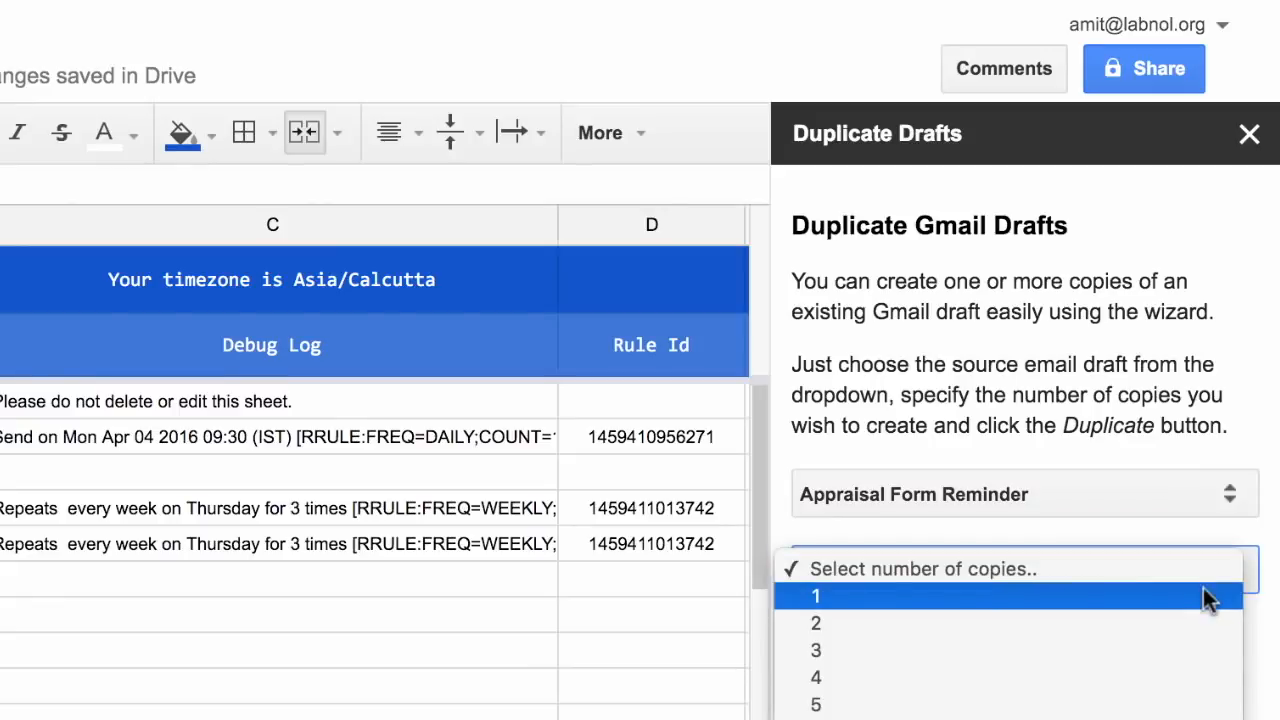
left_click(1205, 624)
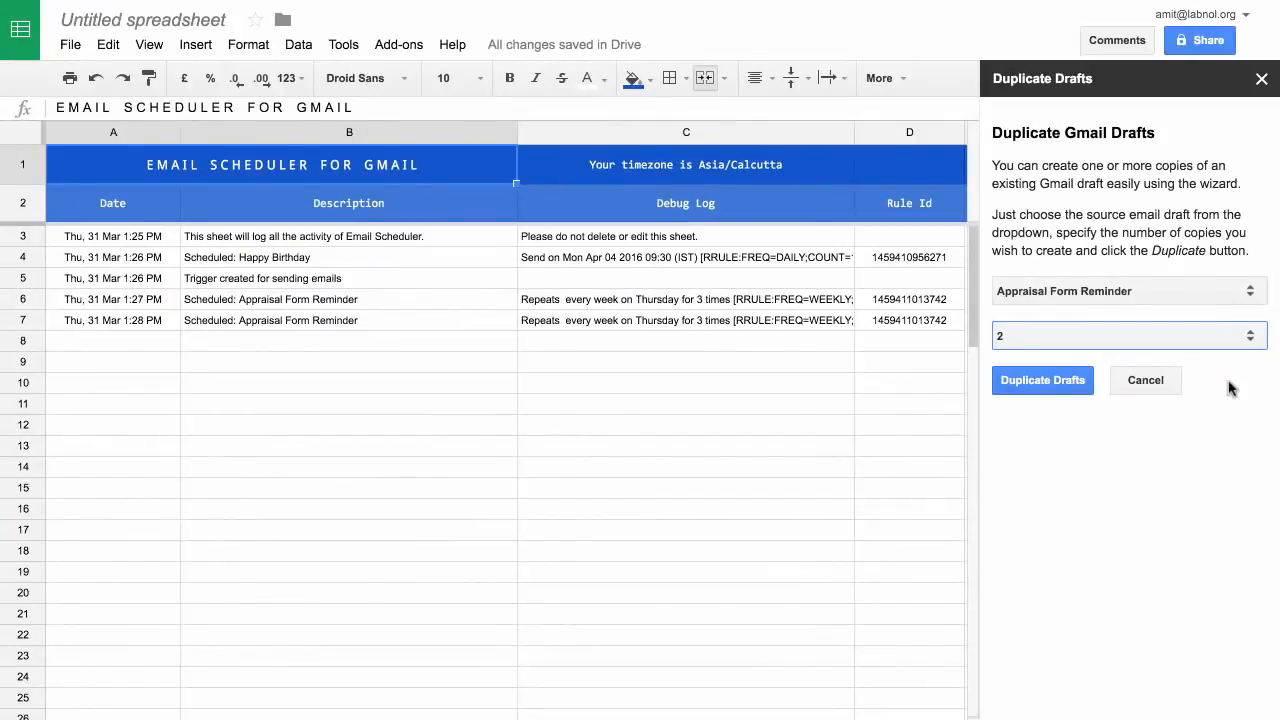
left_click(1068, 379)
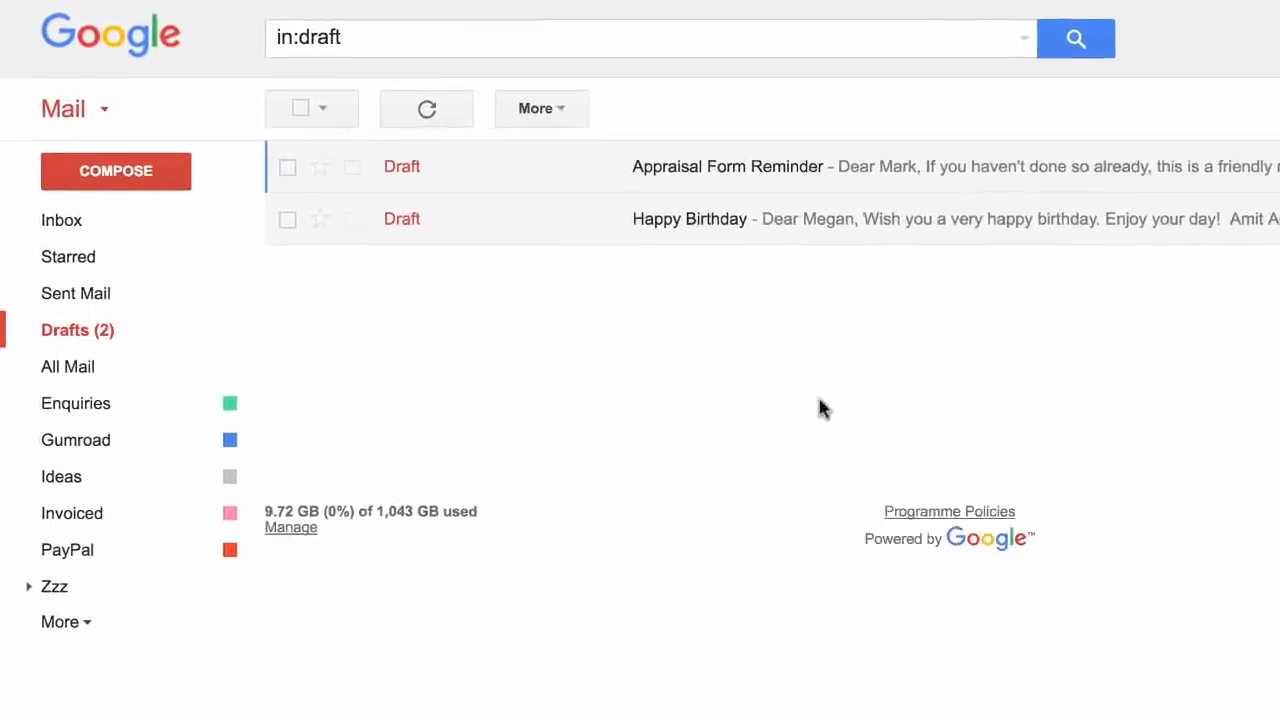
In Gmail, refresh the drafts, open a duplicated appraisal reminder, and put the new recipient's first name in its subject and greeting.
left_click(467, 117)
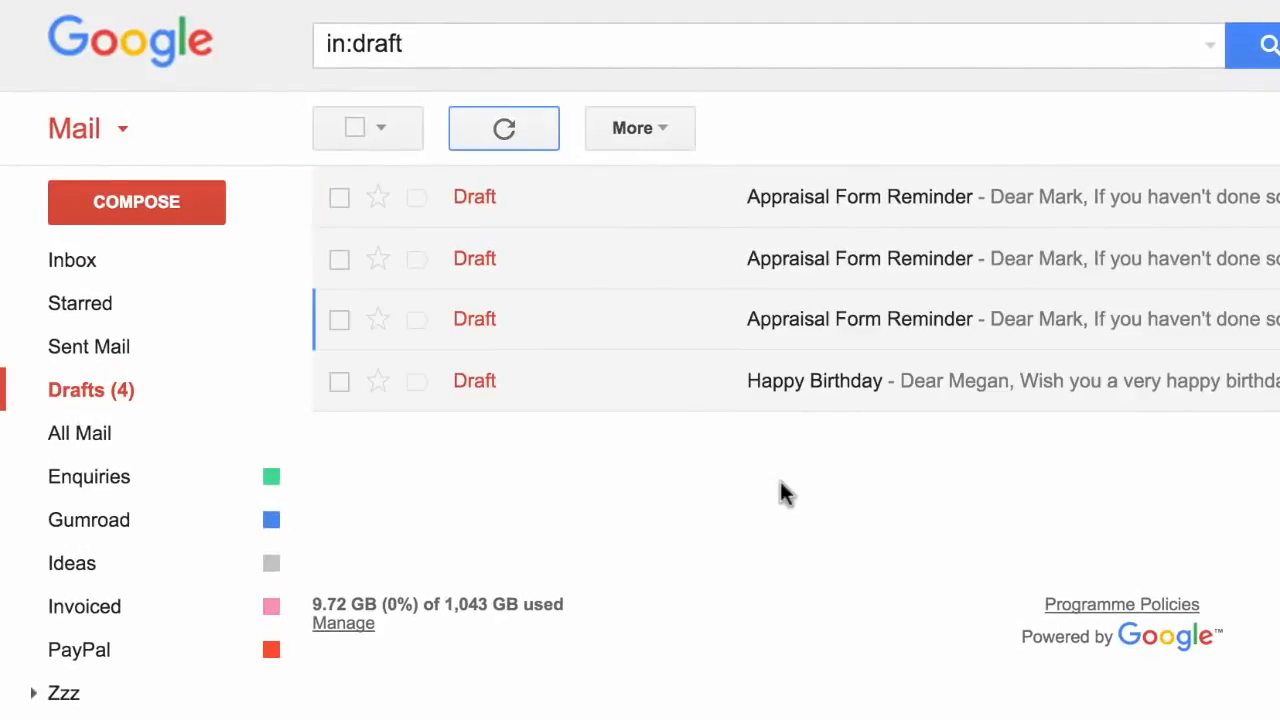
left_click(1010, 262)
left_click(556, 207)
type("for Susan")
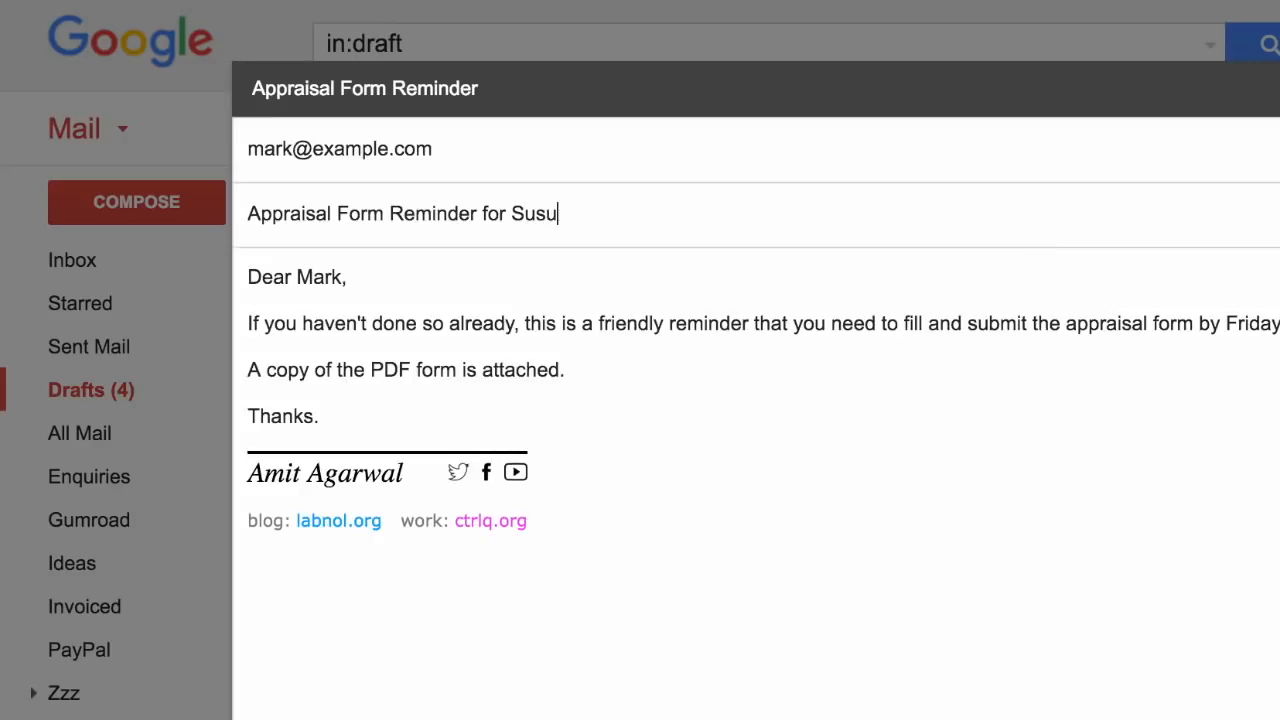
double_click(318, 277)
type("Susan")
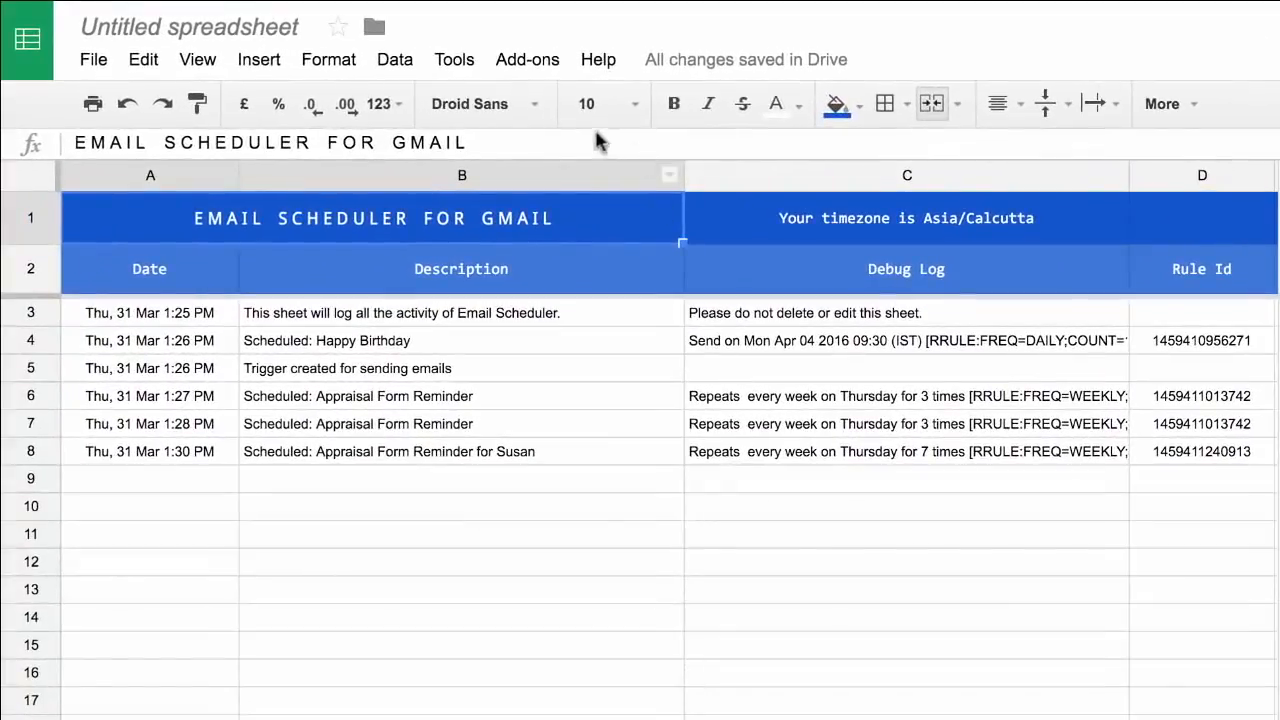
Back in the Google Sheets spreadsheet, open Email Scheduler's Email Open Report.
left_click(540, 62)
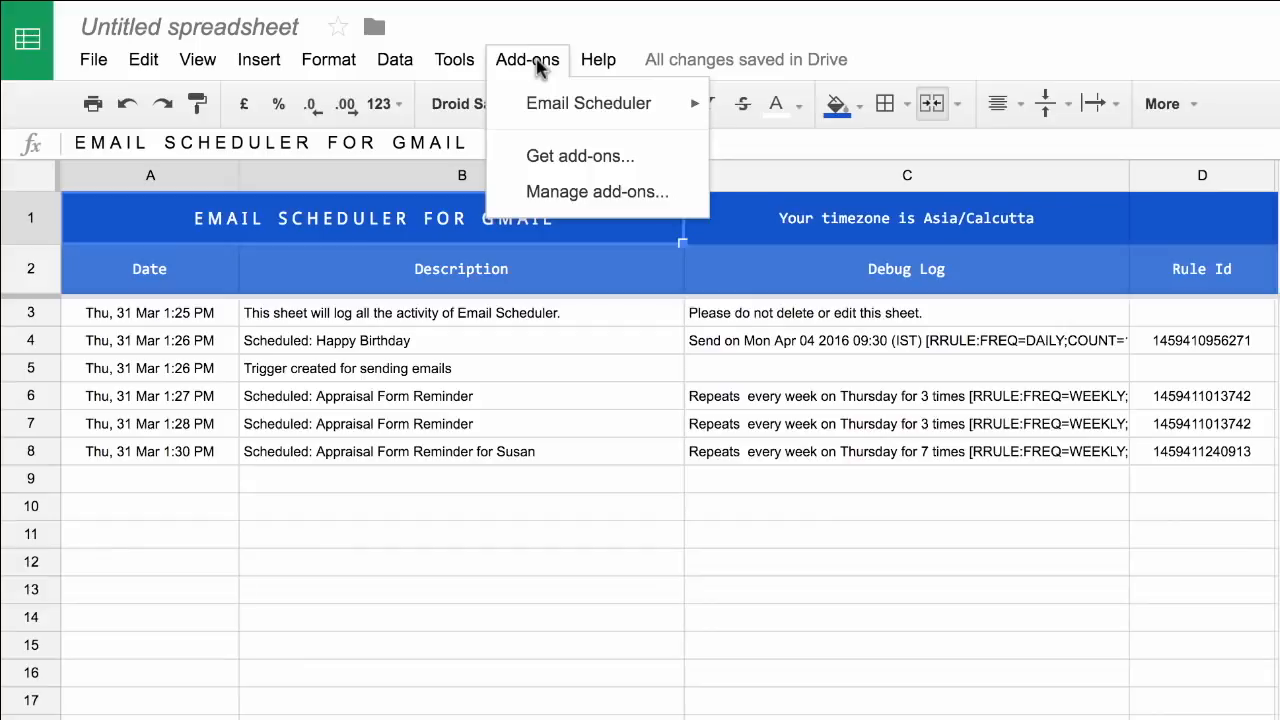
mouse_move(565, 108)
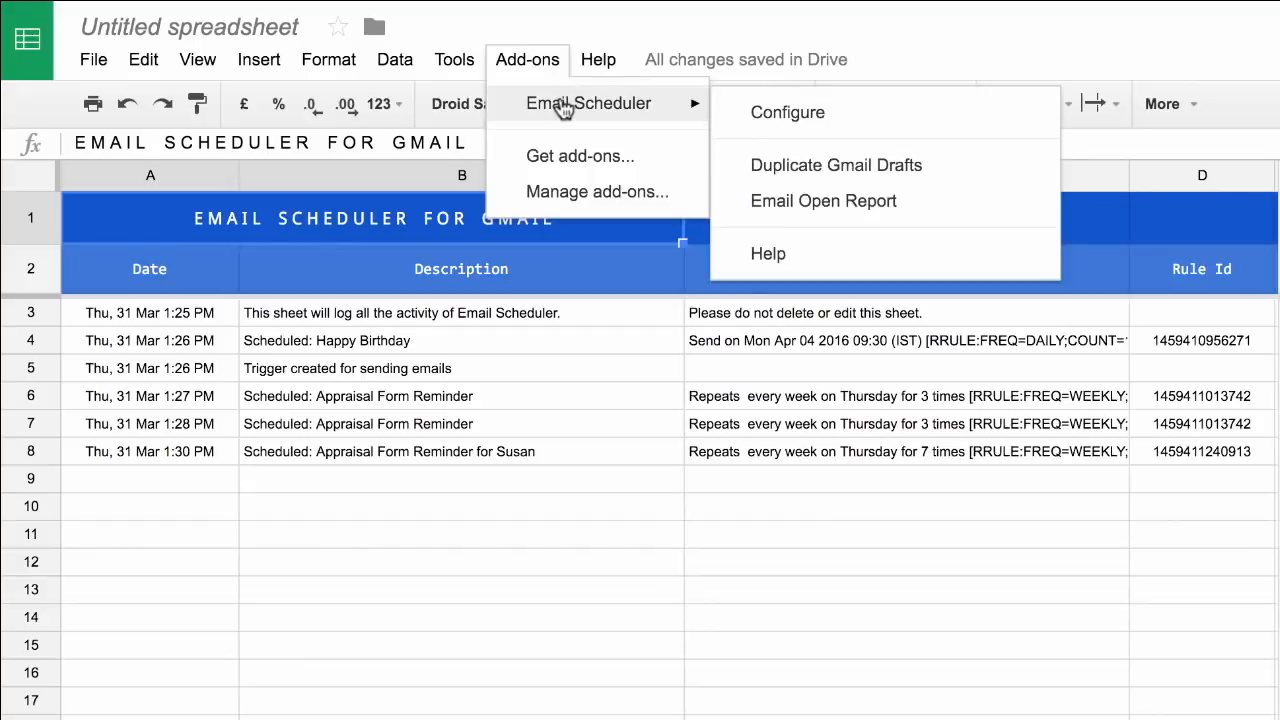
left_click(965, 212)
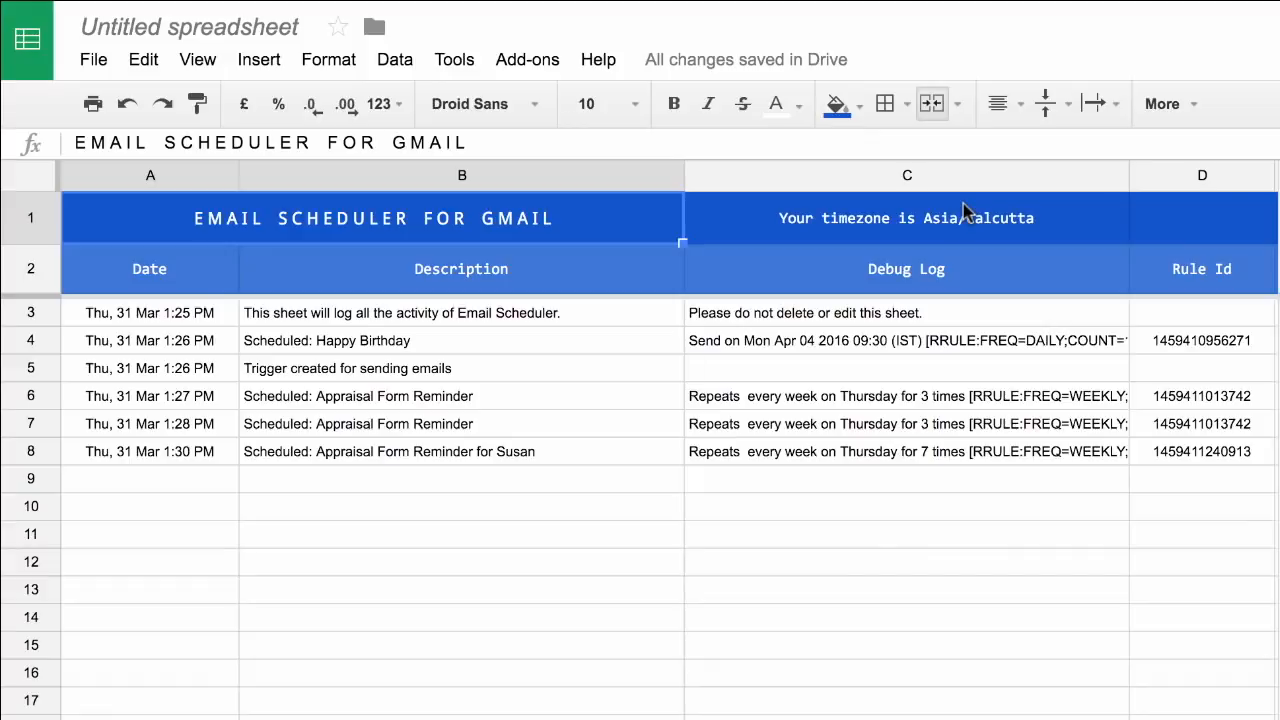